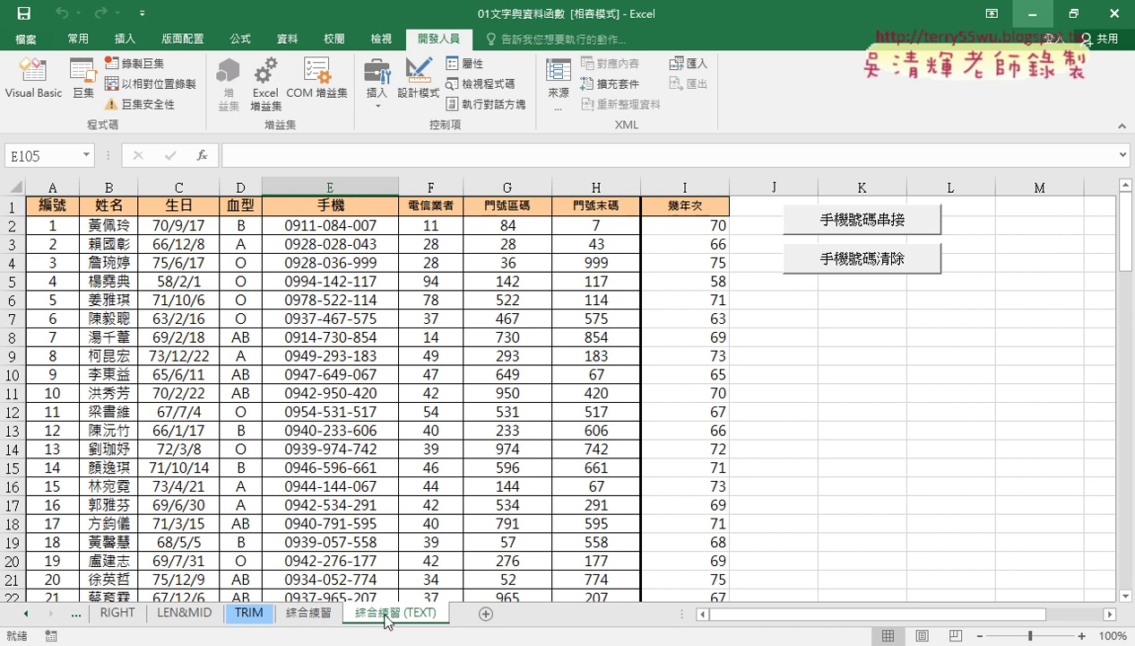
Copy the 綜合練習 (TEXT) sheet and rename the copy 綜合練習 (VBA).
drag(386, 619, 480, 617)
drag(480, 617, 553, 614)
double_click(524, 617)
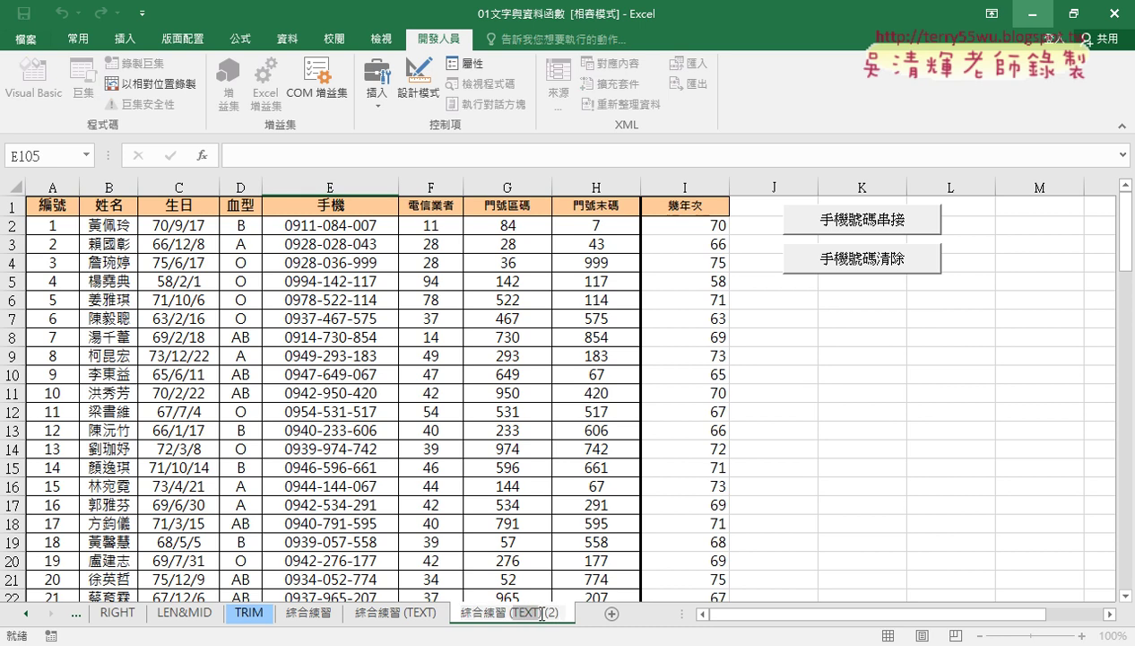
text((VBA))
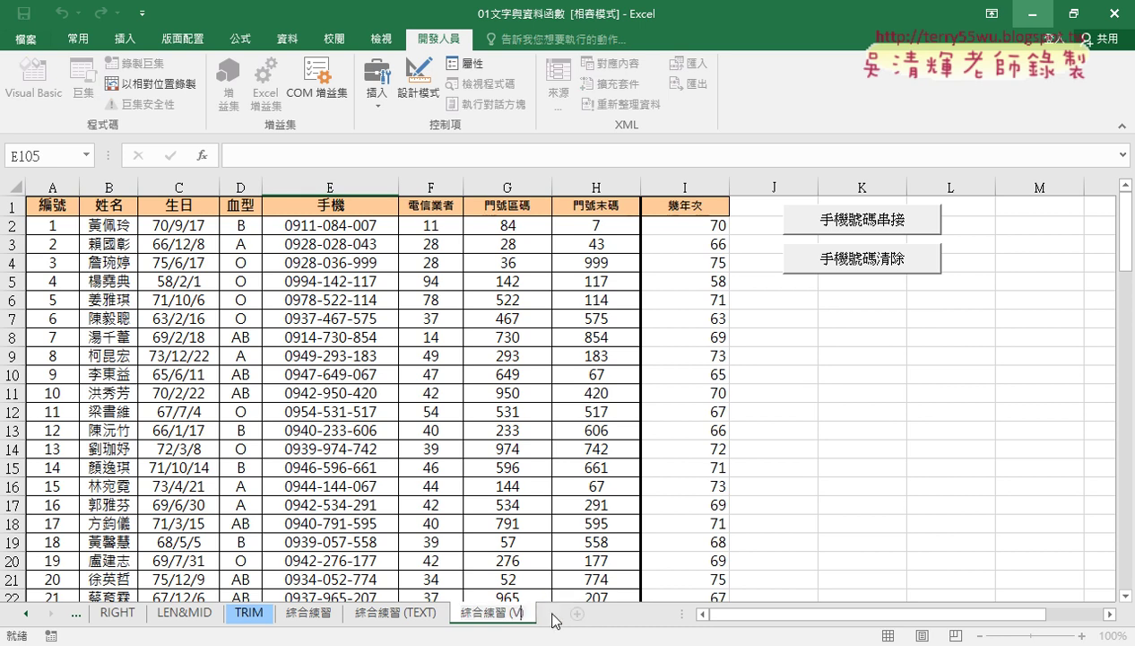
click(555, 355)
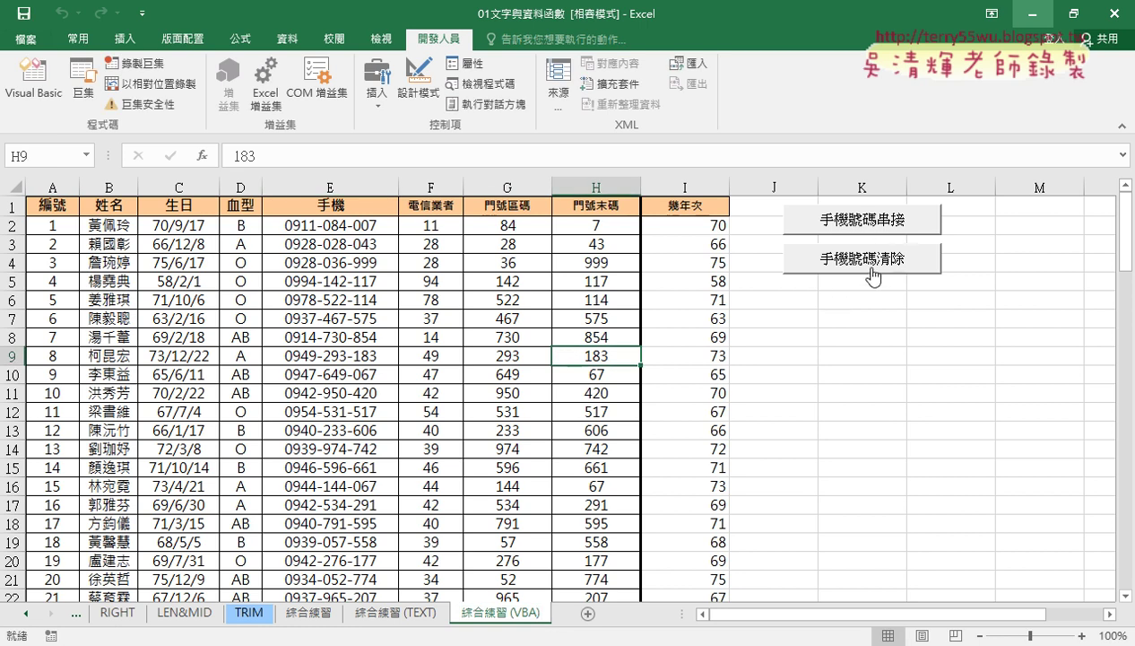
Assign the 門號_公式 macro to the 手機號碼串接 button and caption it 門號_公式.
right_click(816, 226)
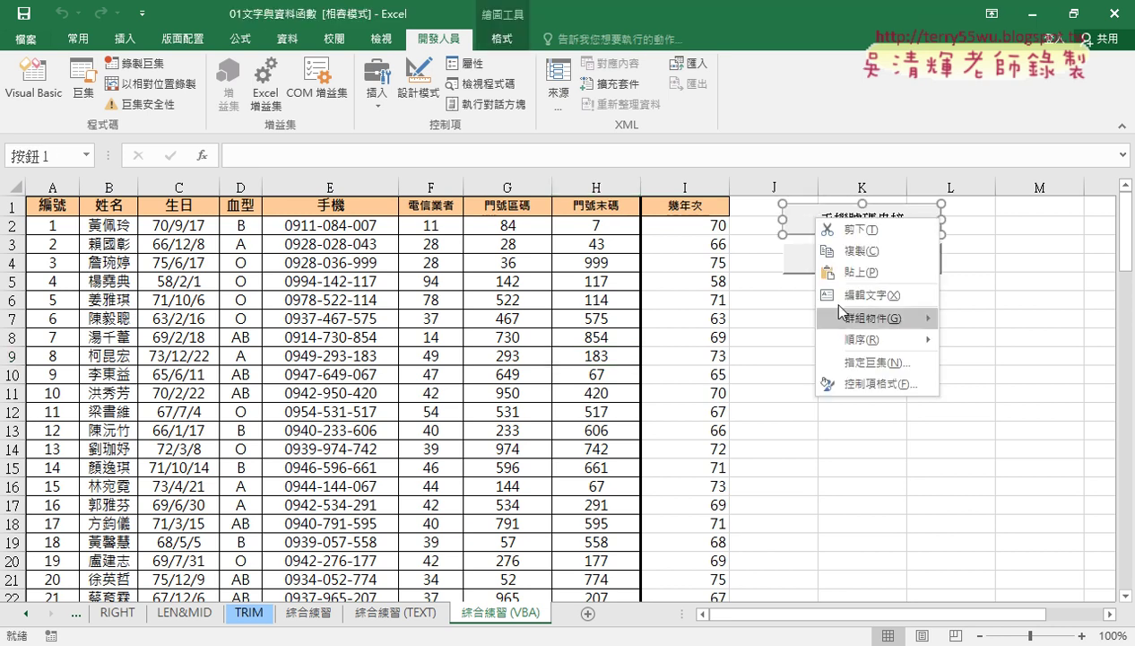
click(847, 363)
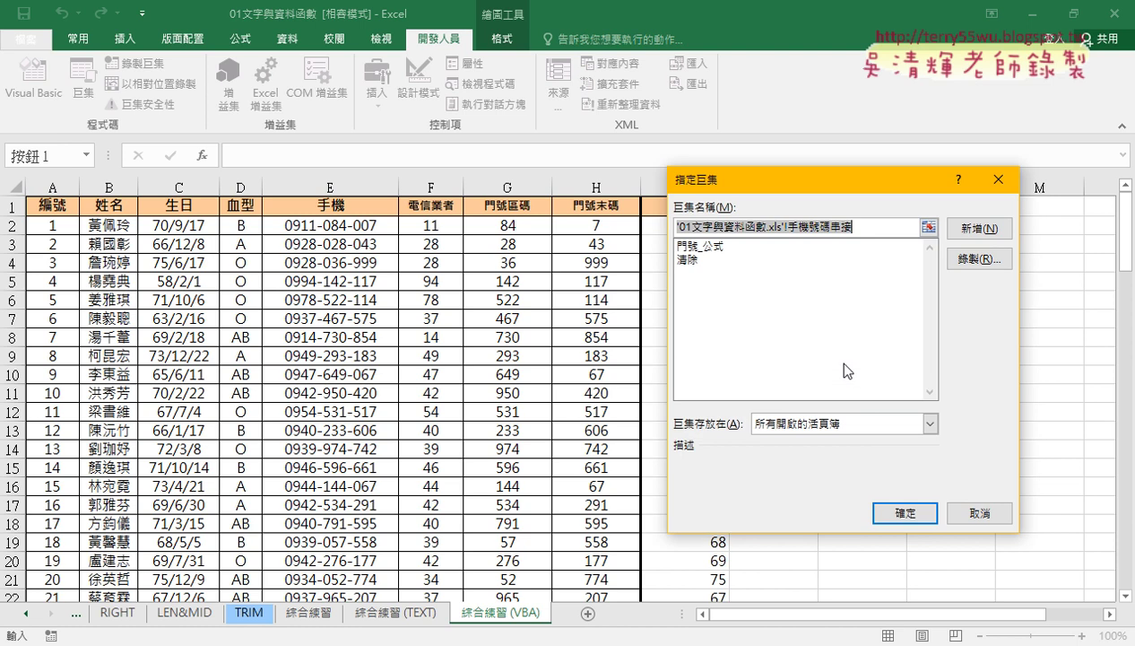
click(708, 246)
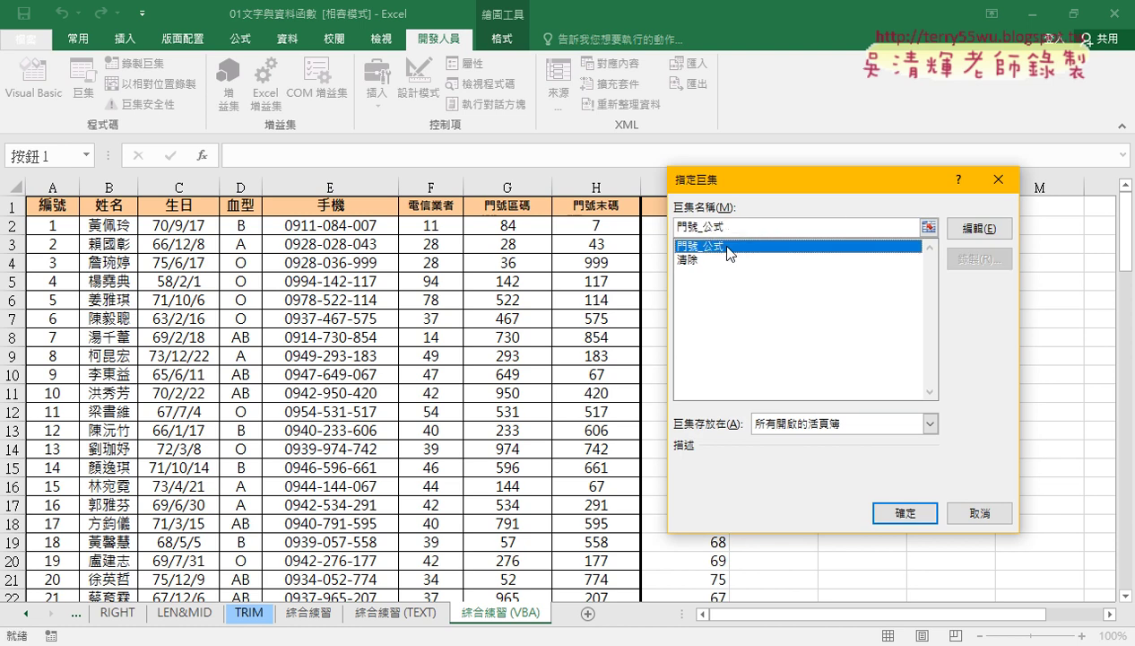
double_click(709, 226)
right_click(693, 228)
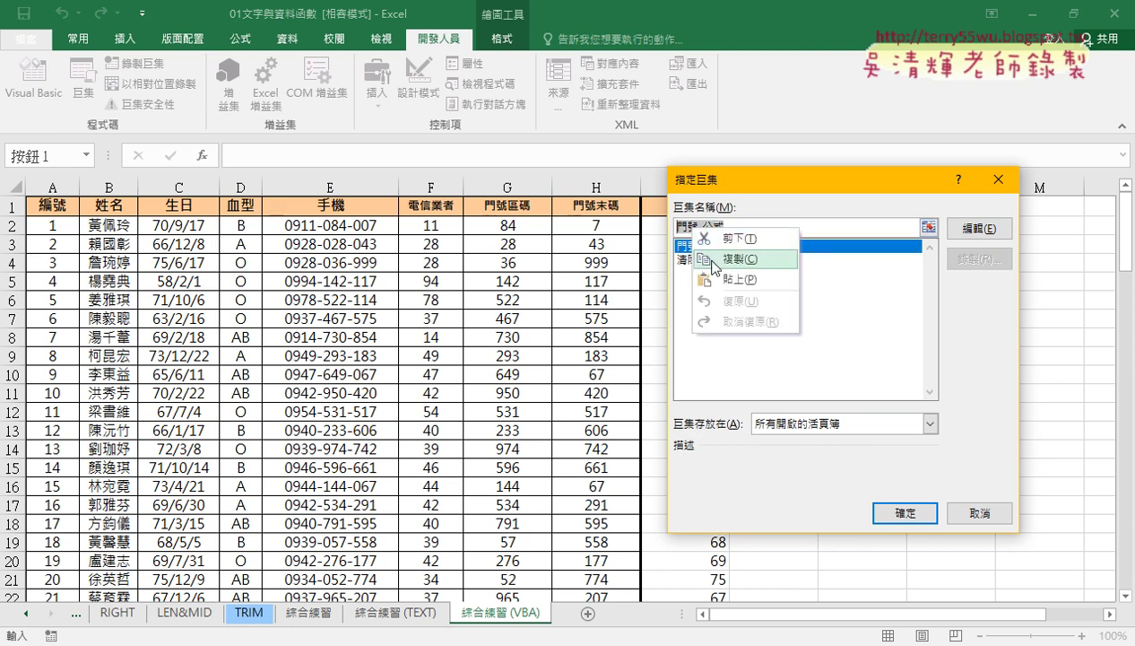
click(713, 260)
click(905, 511)
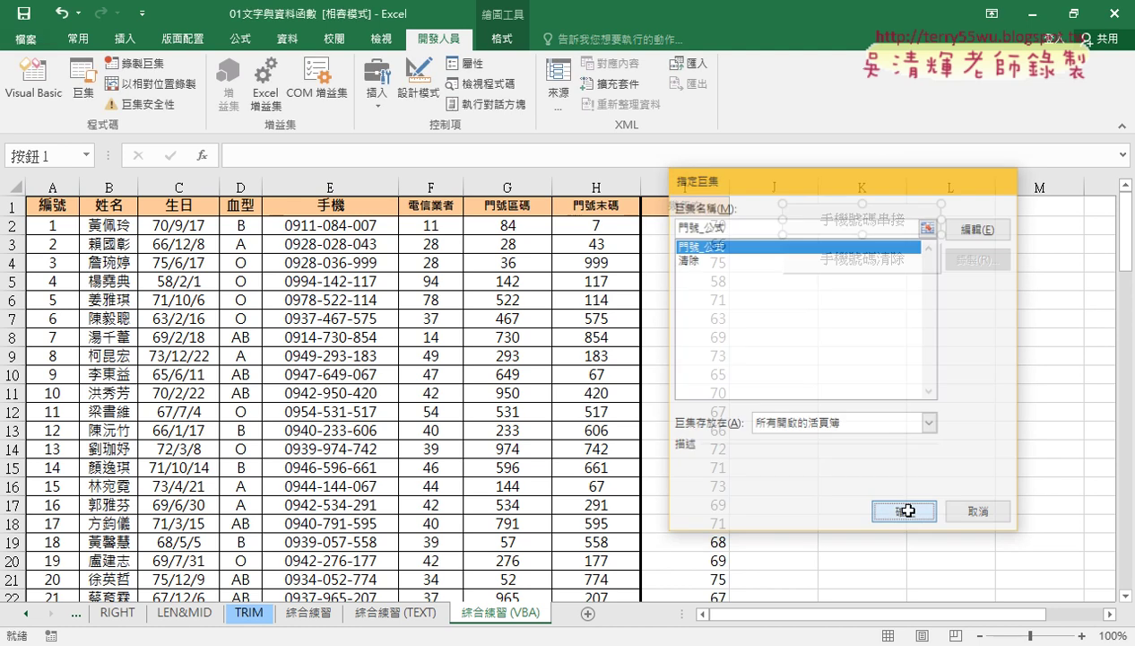
click(825, 220)
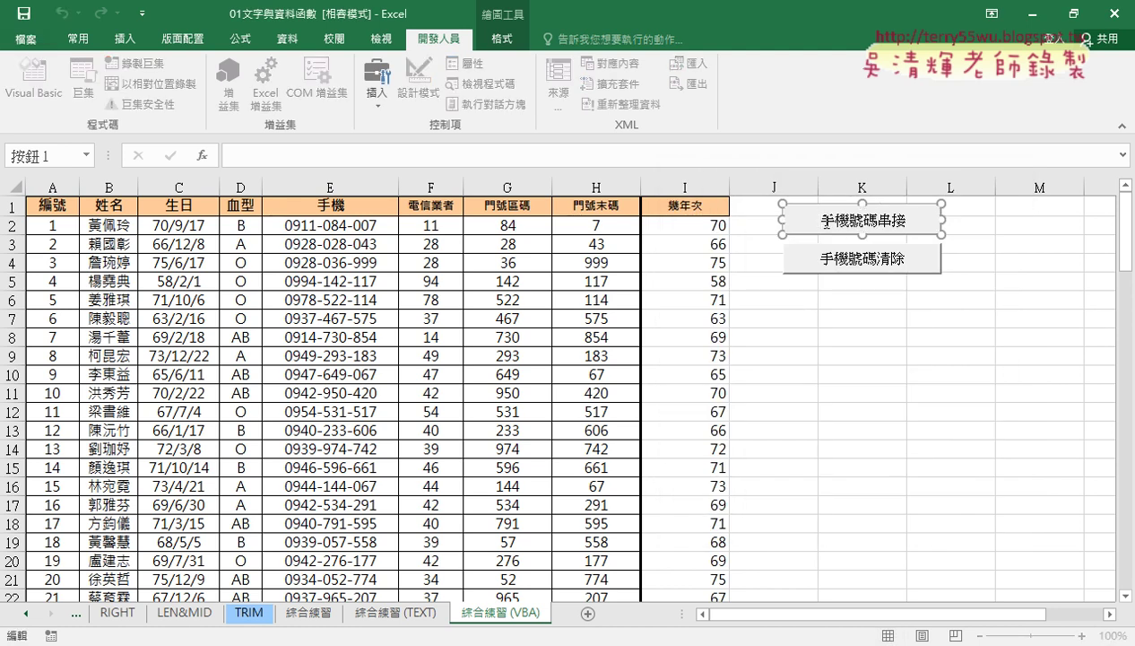
key(Delete)
key(Delete)
key(Delete)
key(Delete)
key(Delete)
key(Delete)
text(門號_公式)
Assign the 清除 macro to the 手機號碼清除 button, caption it 清除, and test both buttons.
right_click(857, 263)
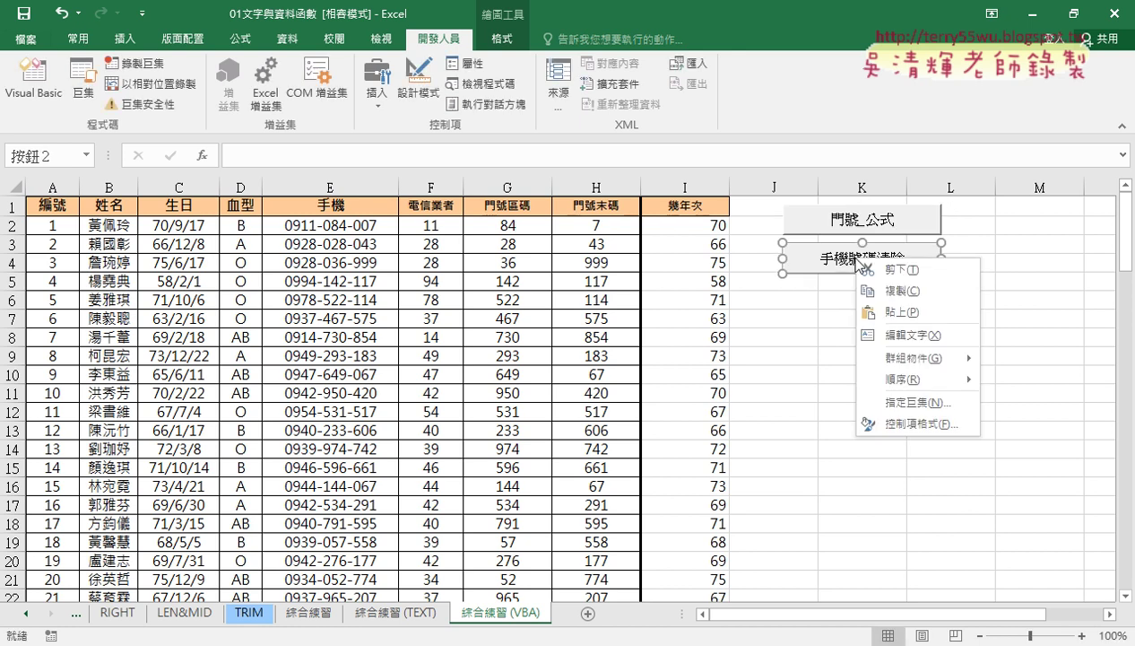
click(874, 399)
click(728, 296)
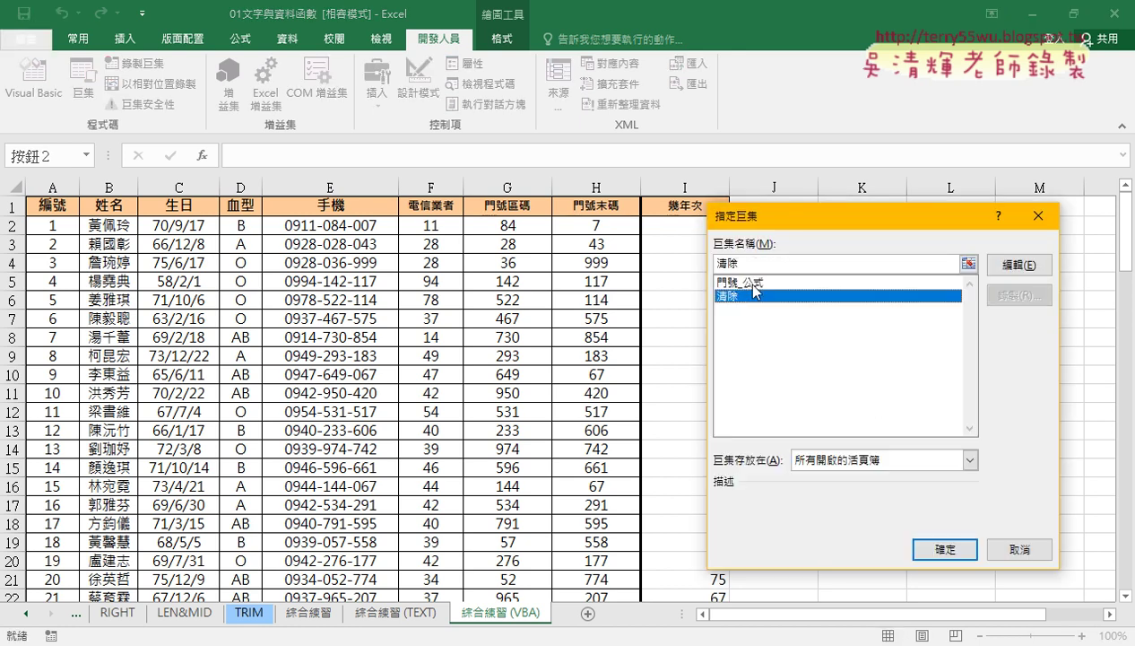
double_click(724, 263)
right_click(722, 265)
click(753, 296)
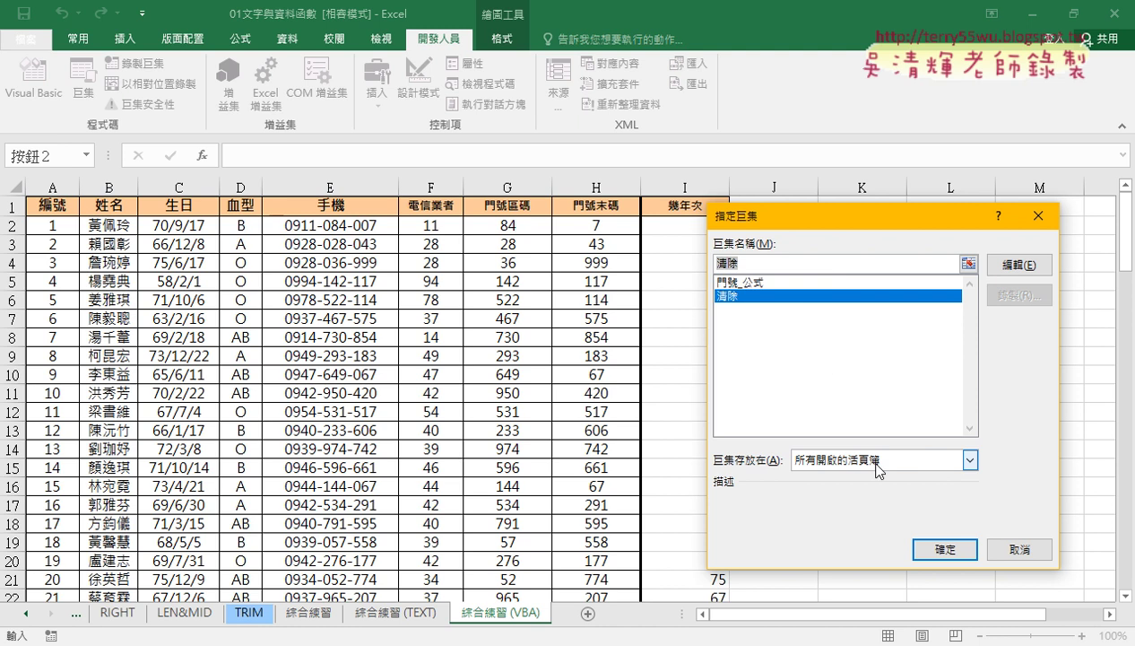
click(945, 549)
click(823, 257)
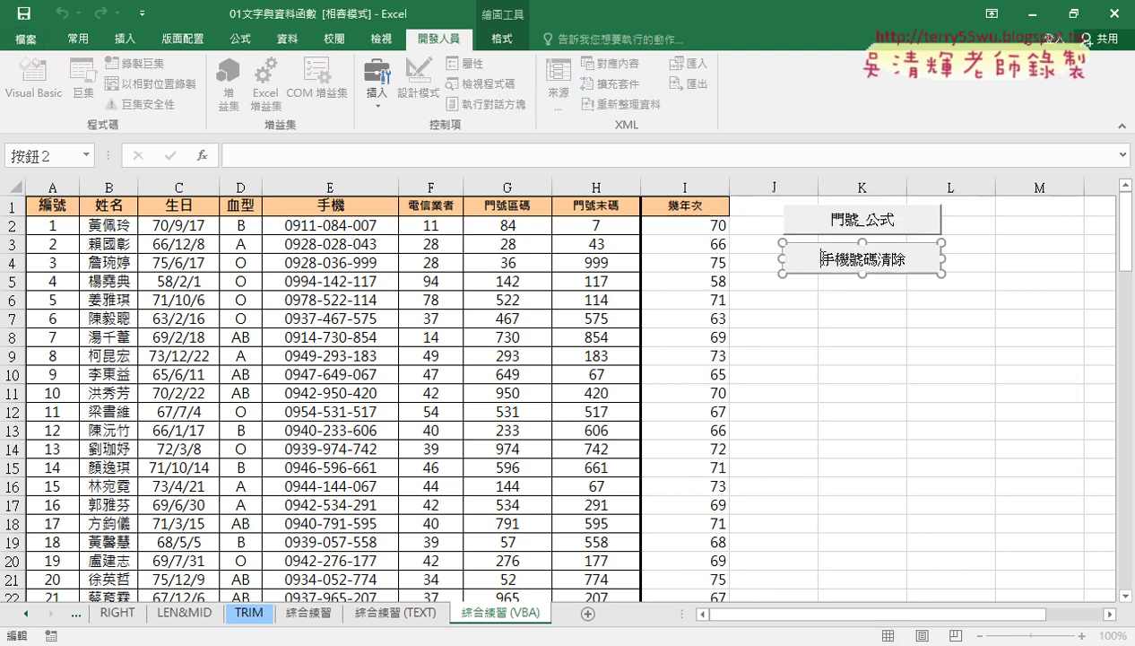
key(Delete)
key(Delete)
key(Delete)
key(Delete)
key(Delete)
key(Delete)
key(ctrl+v)
click(937, 371)
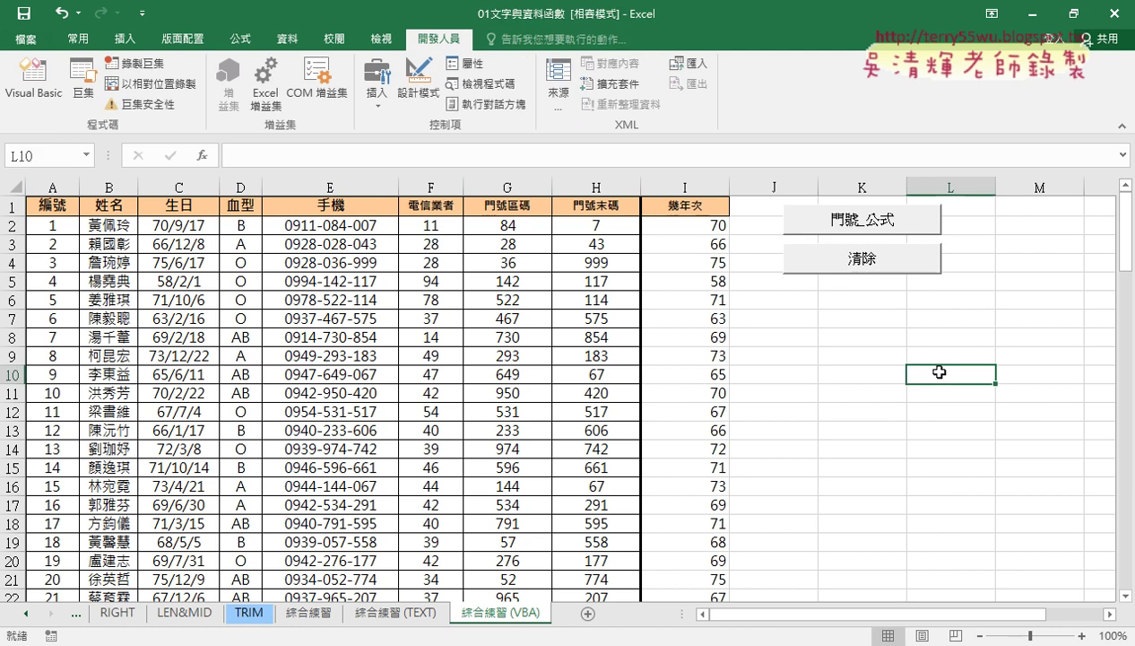
click(866, 260)
click(880, 237)
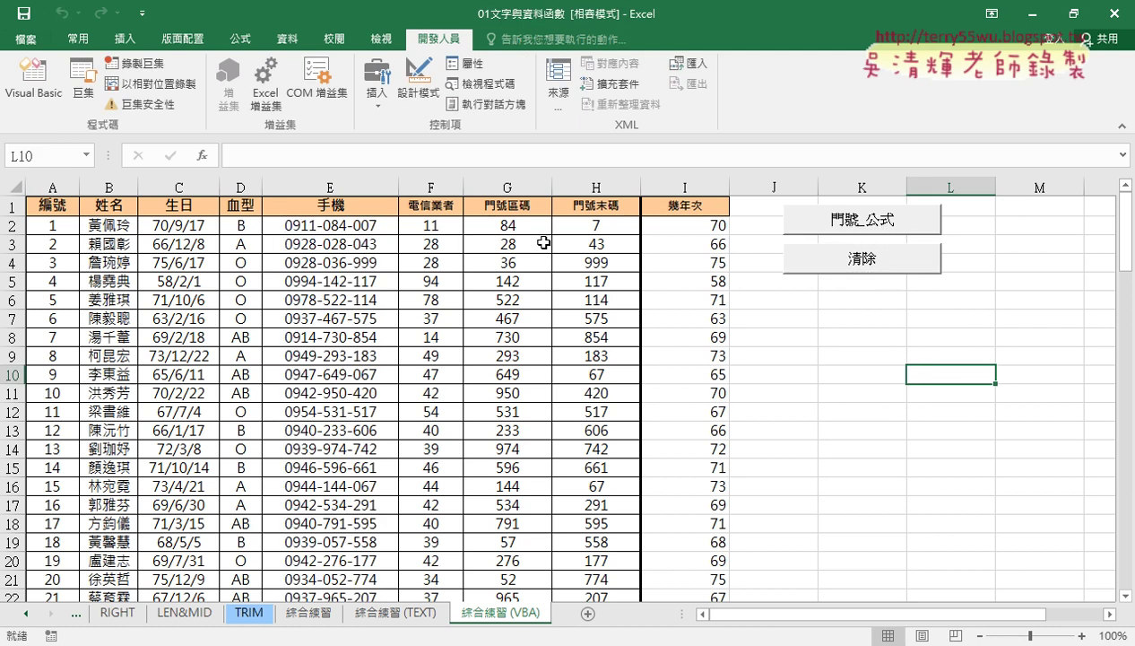
Select E2 to check its formula ="09"&F2&"-"&TEXT(G2,"000")&"-"&TEXT(H2,"000").
click(369, 229)
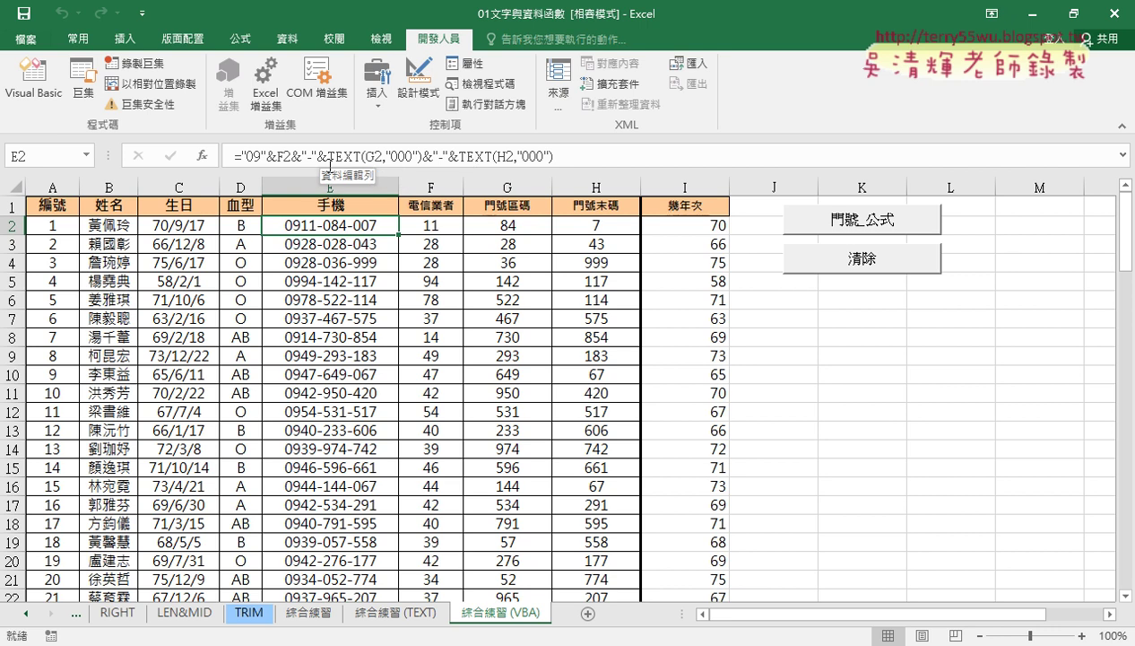
Open the VBA editor, then select the Sub 門號 through Function 手機 code in the Google Docs notes.
click(27, 83)
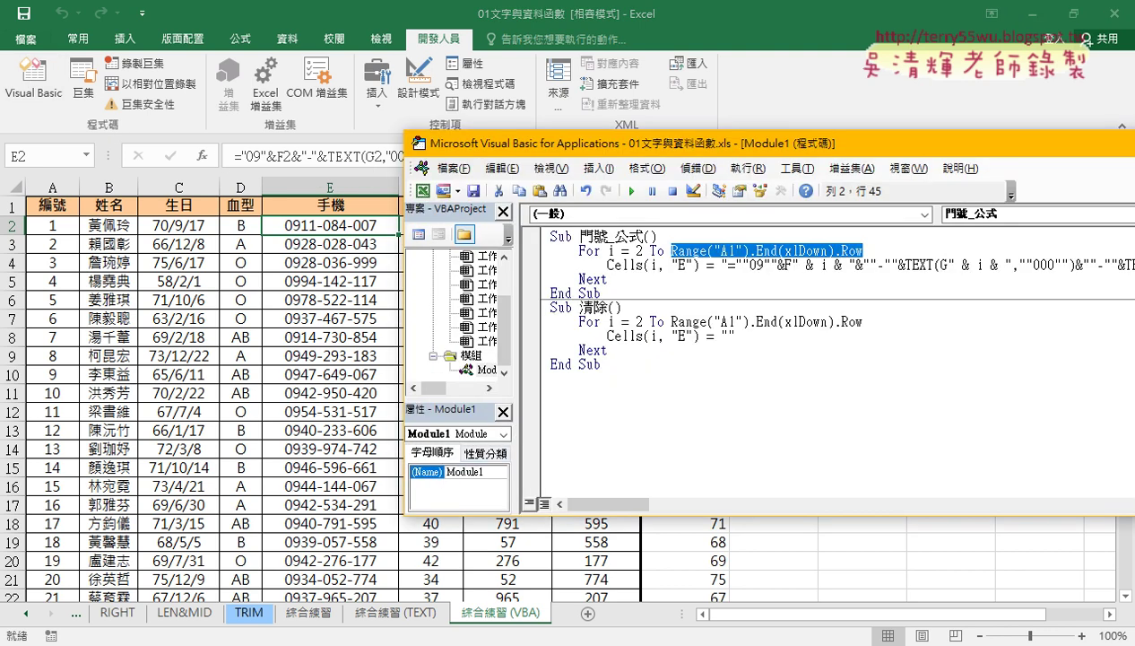
key(alt+Tab)
scroll(350, 436, down, 3)
scroll(349, 436, up, 3)
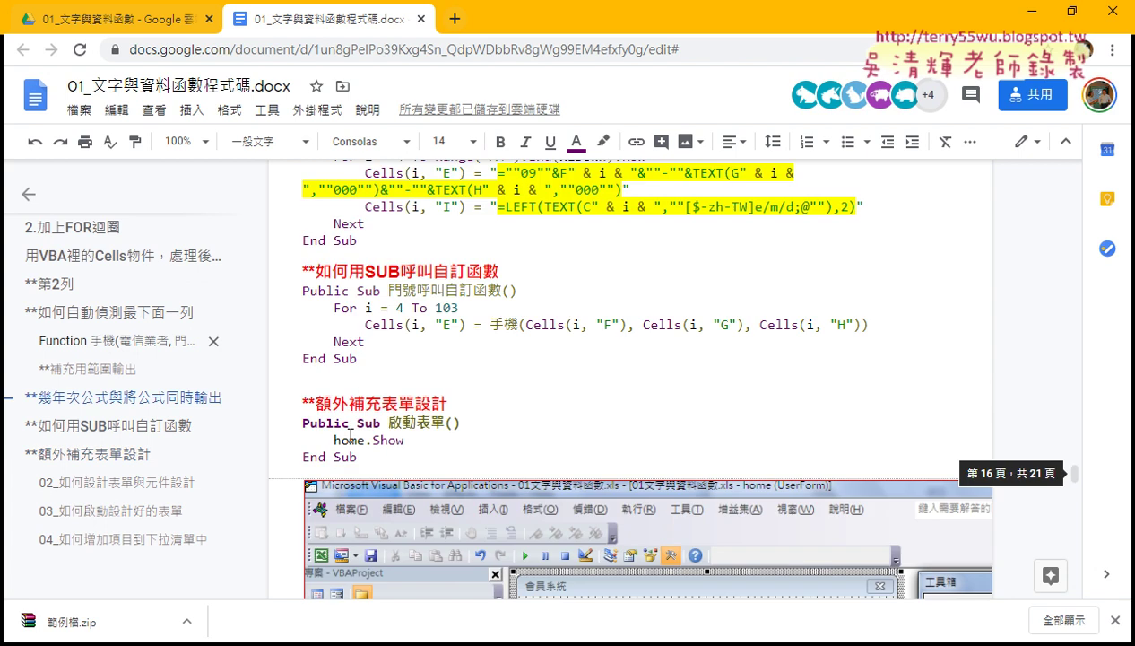
scroll(350, 436, up, 4)
scroll(350, 436, up, 5)
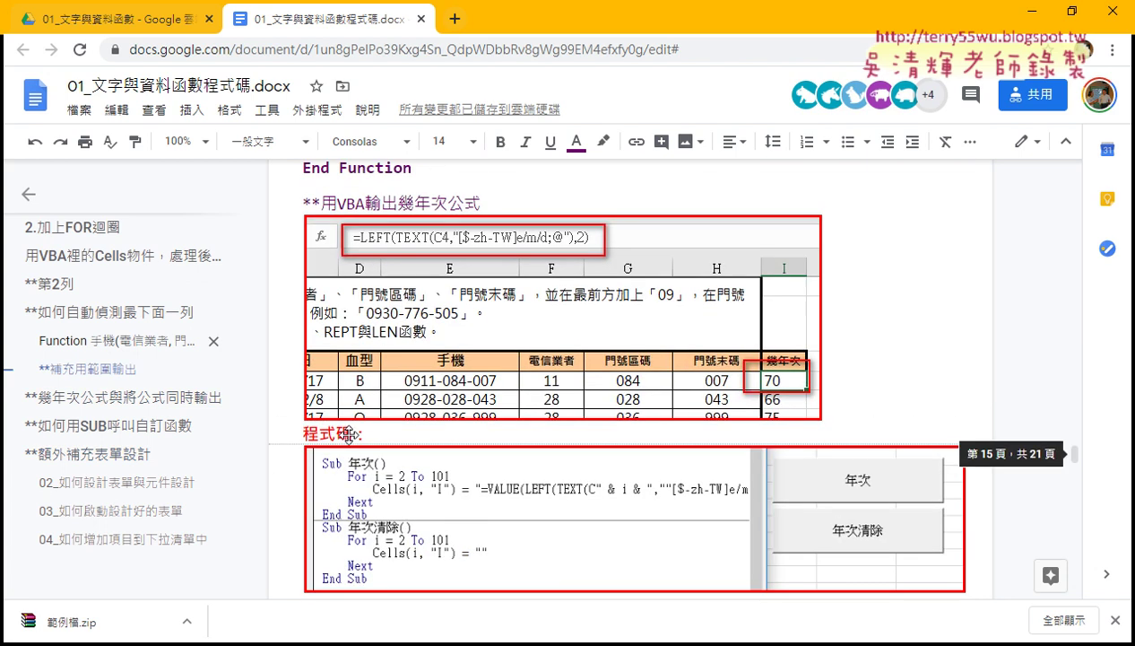
scroll(350, 435, up, 5)
scroll(340, 413, up, 5)
scroll(291, 321, up, 3)
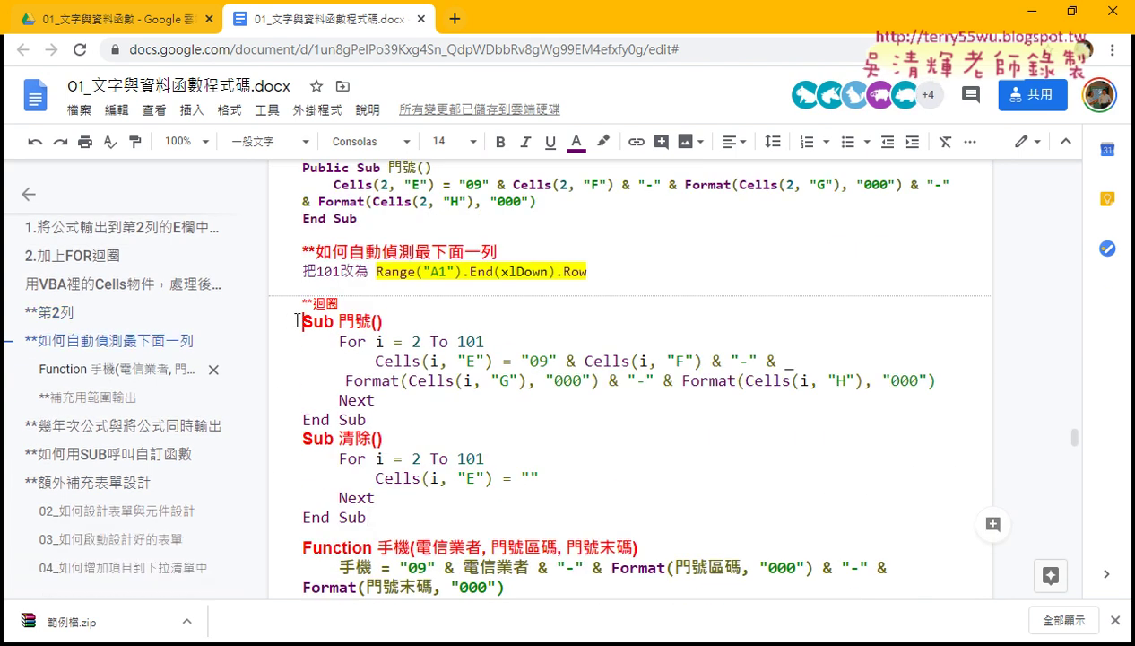
drag(290, 321, 375, 517)
scroll(385, 510, down, 2)
scroll(386, 510, down, 1)
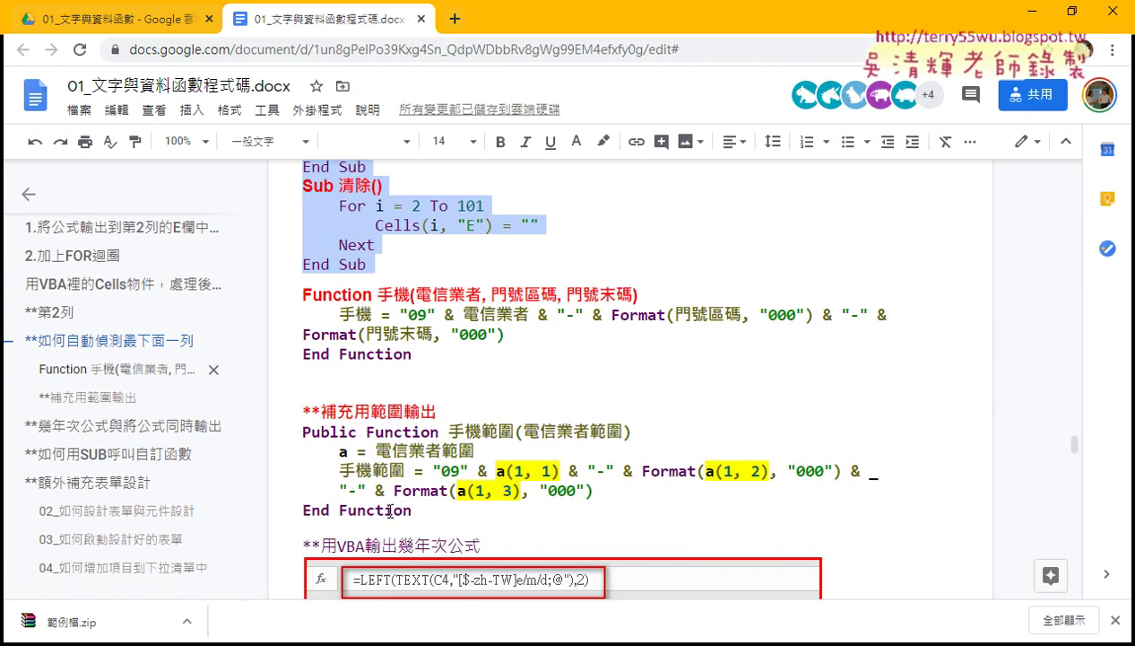
shift+click(420, 349)
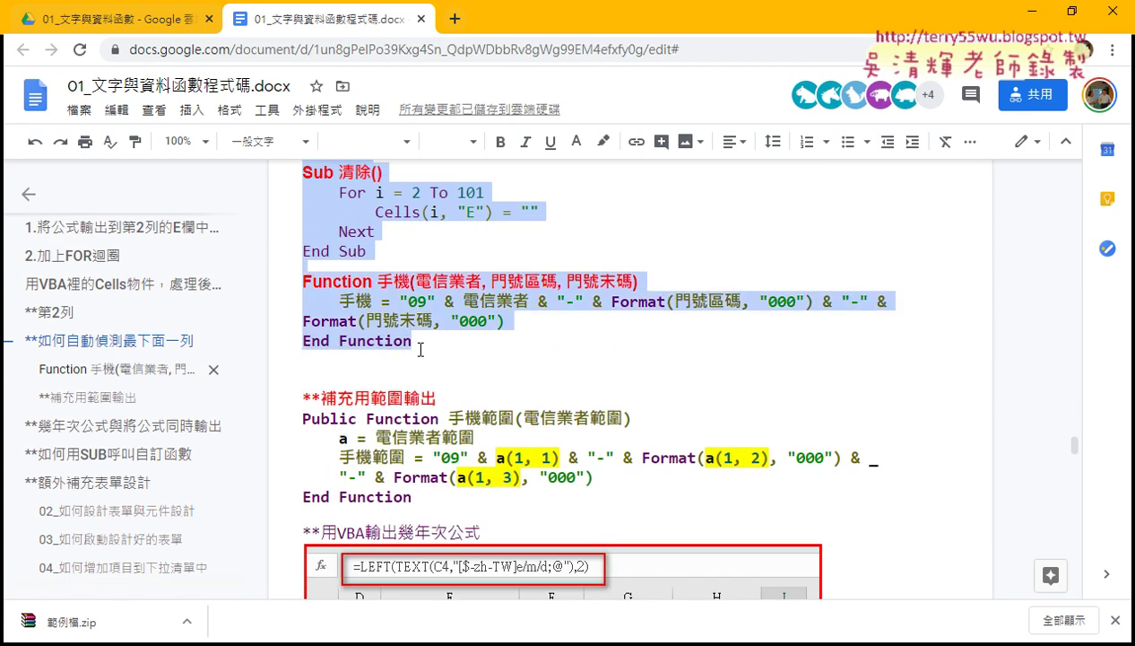
Paste the copied code into Module1 and delete the duplicate Sub 清除 block.
click(1031, 11)
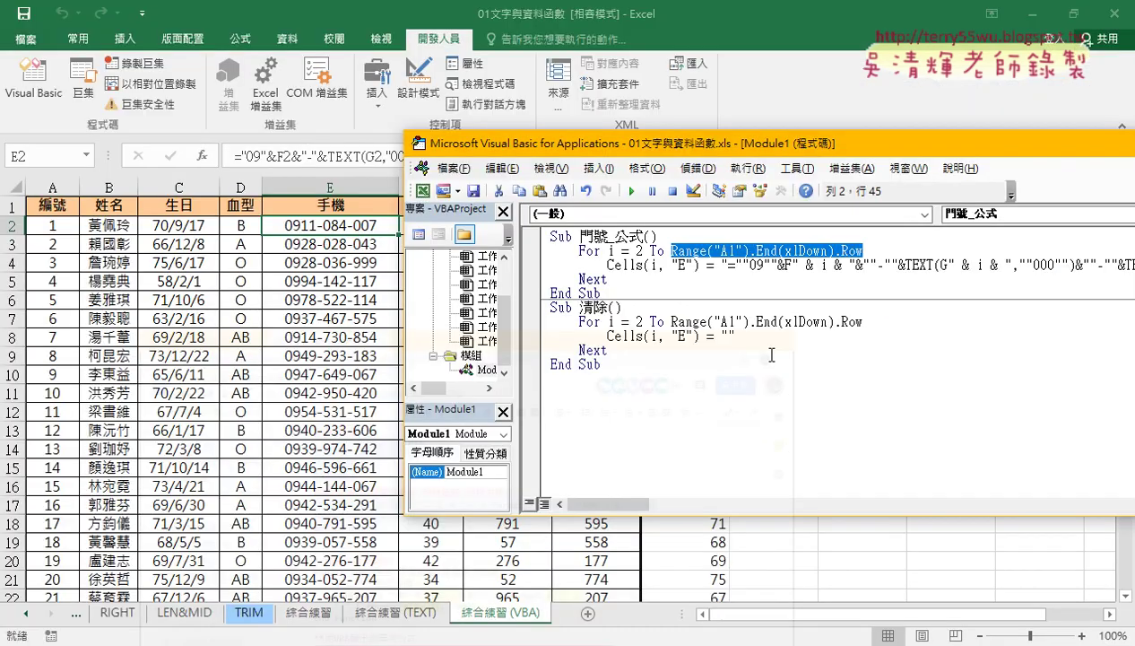
right_click(598, 413)
click(659, 175)
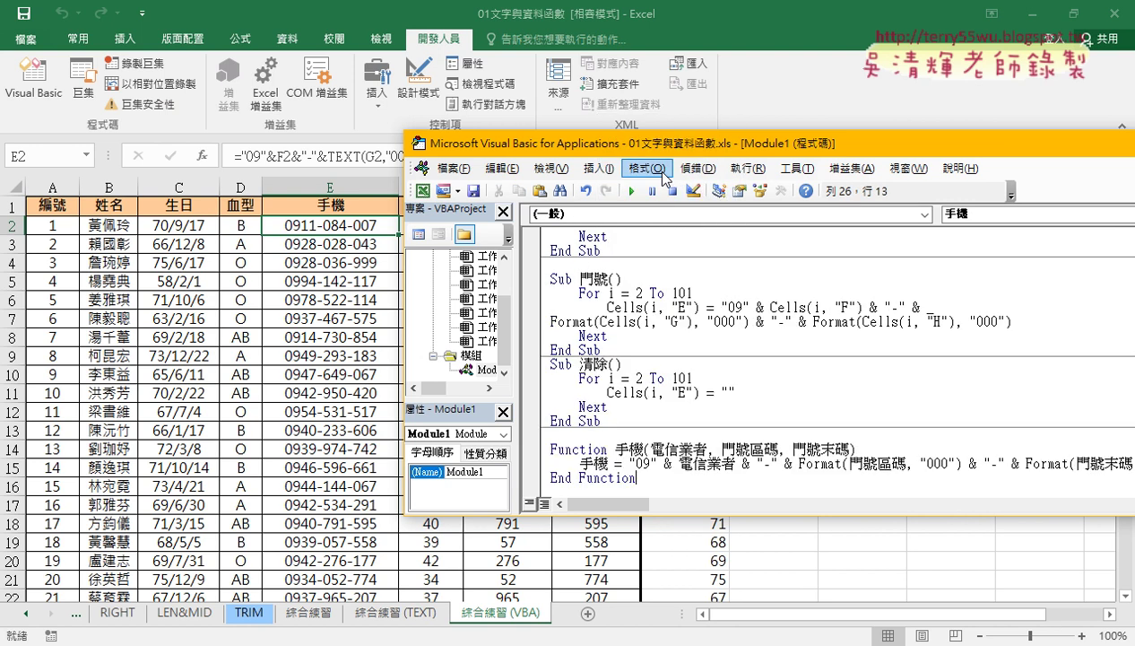
click(636, 307)
drag(646, 143, 753, 128)
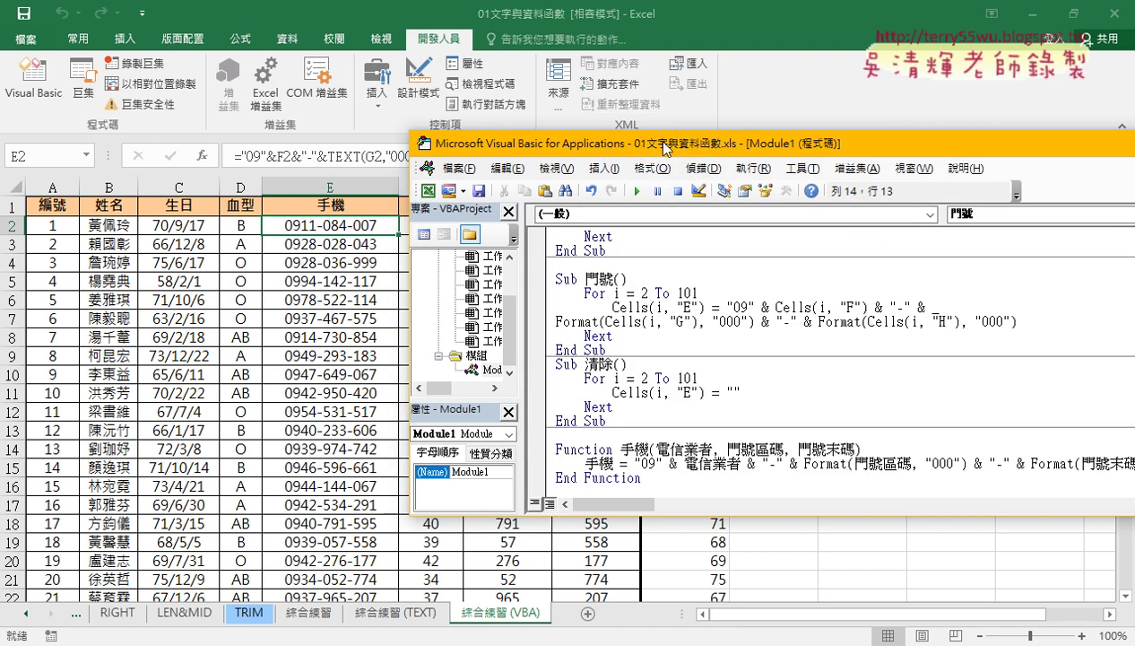
scroll(761, 348, up, 1)
scroll(761, 348, down, 1)
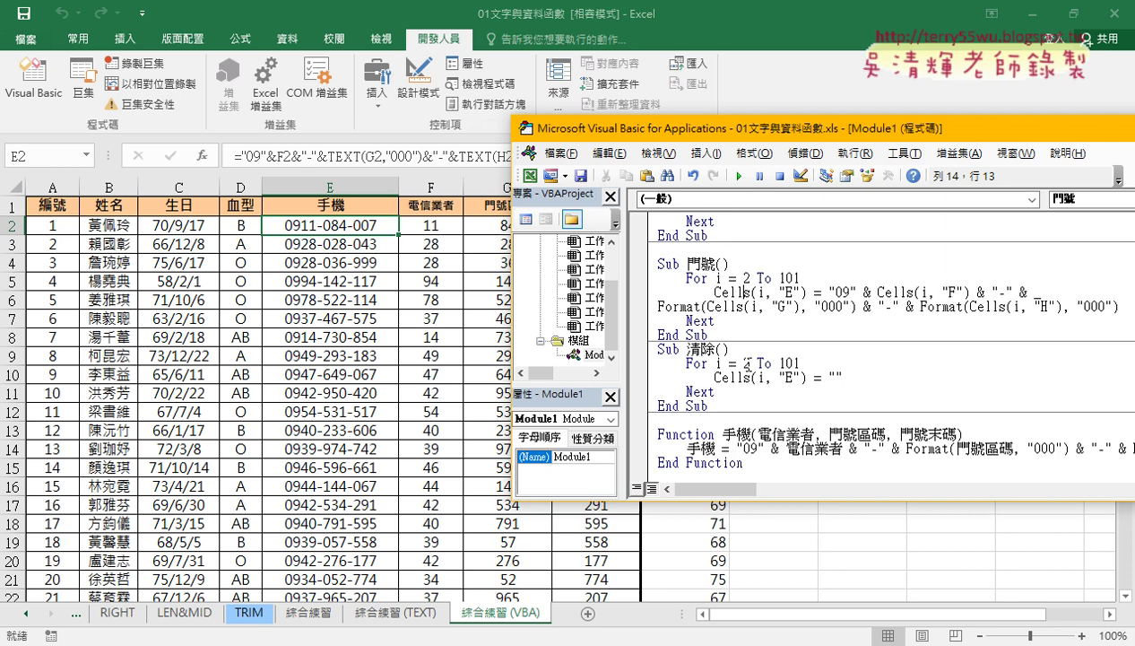
click(709, 405)
drag(710, 405, 645, 356)
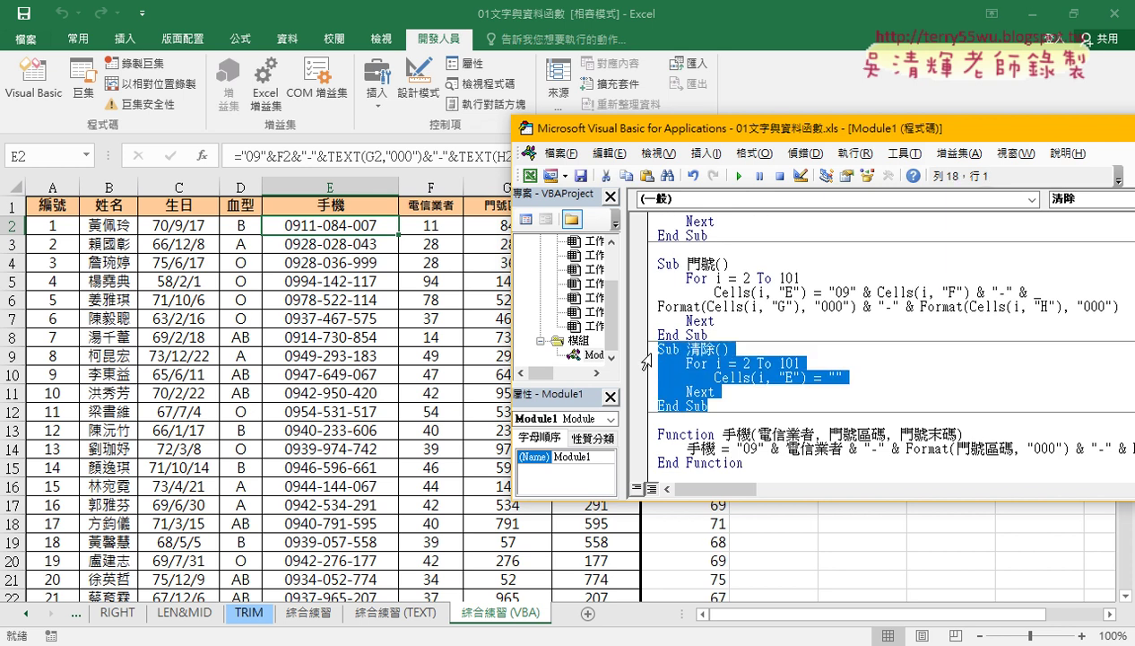
key(Delete)
Run Sub 清除, then Sub 門號 to refill column E, and return to the worksheet.
click(725, 263)
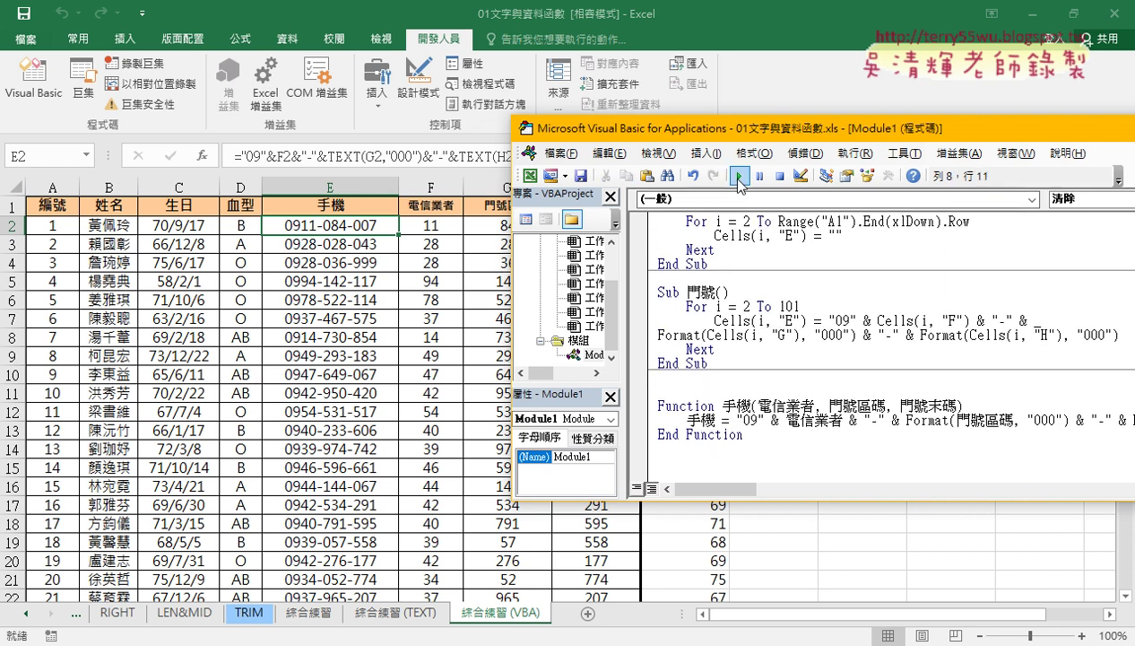
click(739, 178)
click(736, 335)
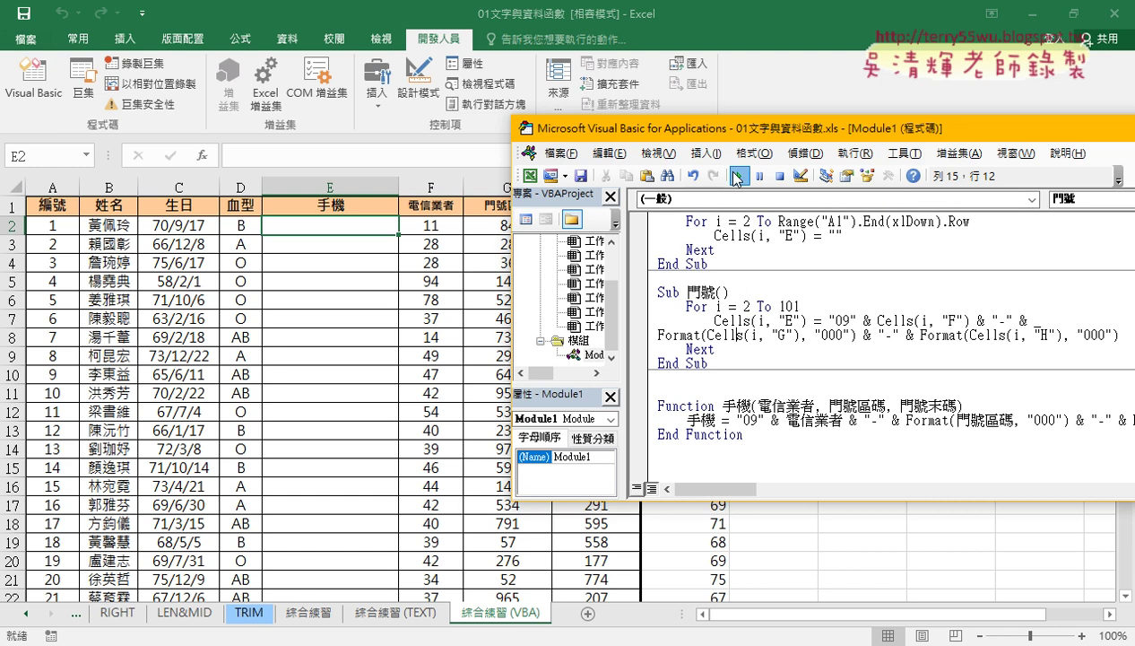
click(737, 177)
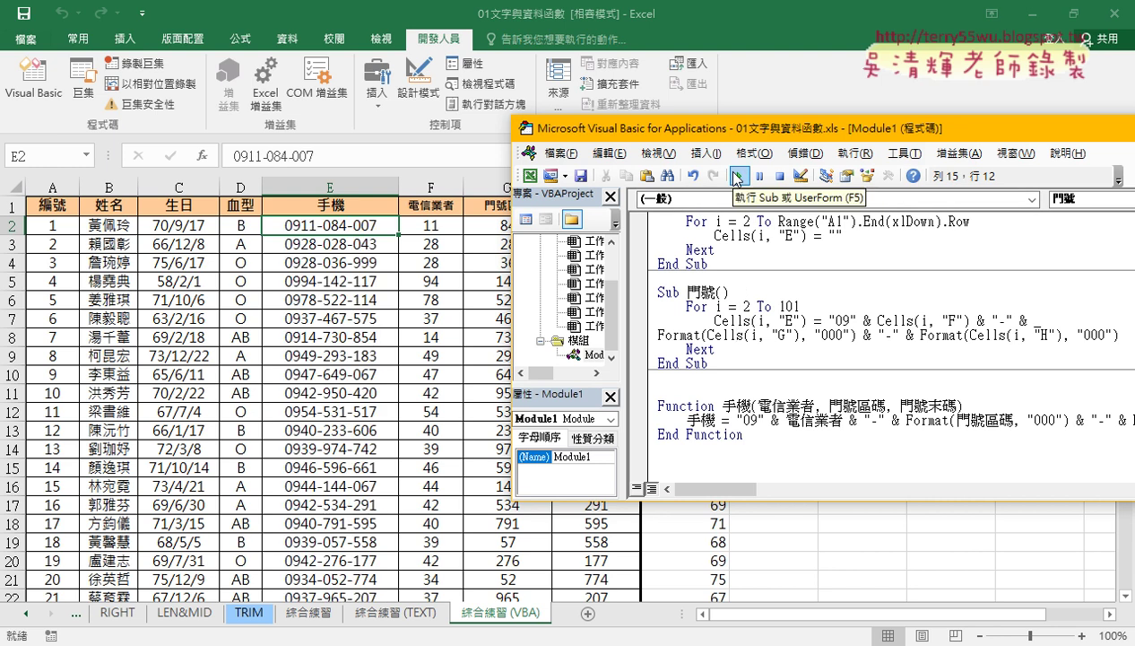
click(360, 225)
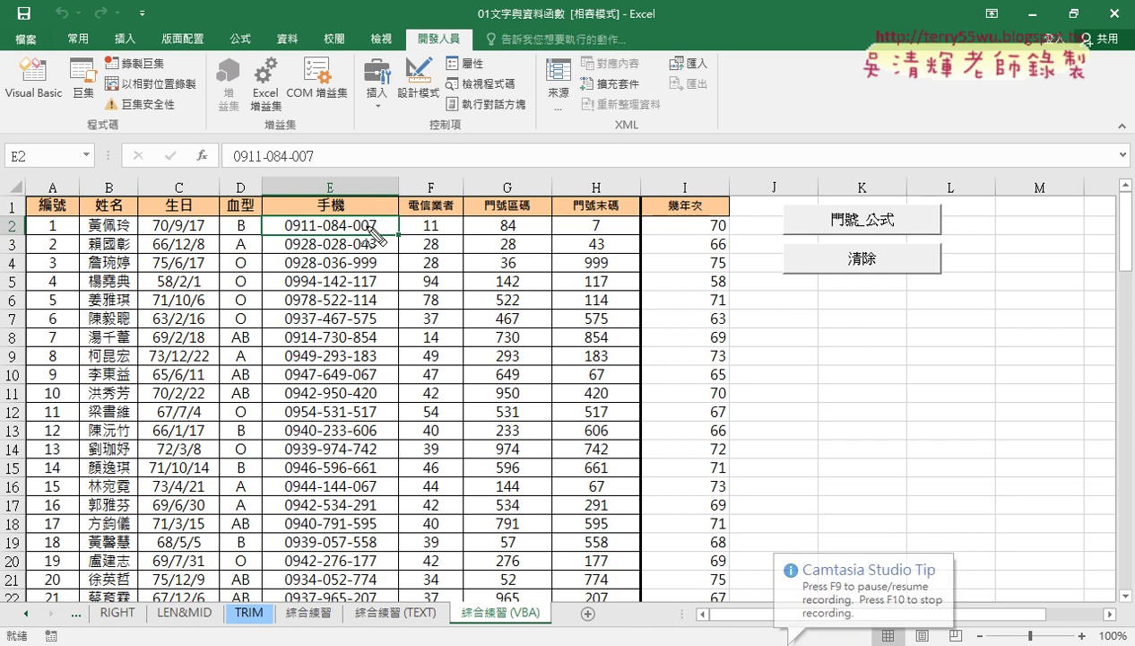
drag(370, 238, 373, 229)
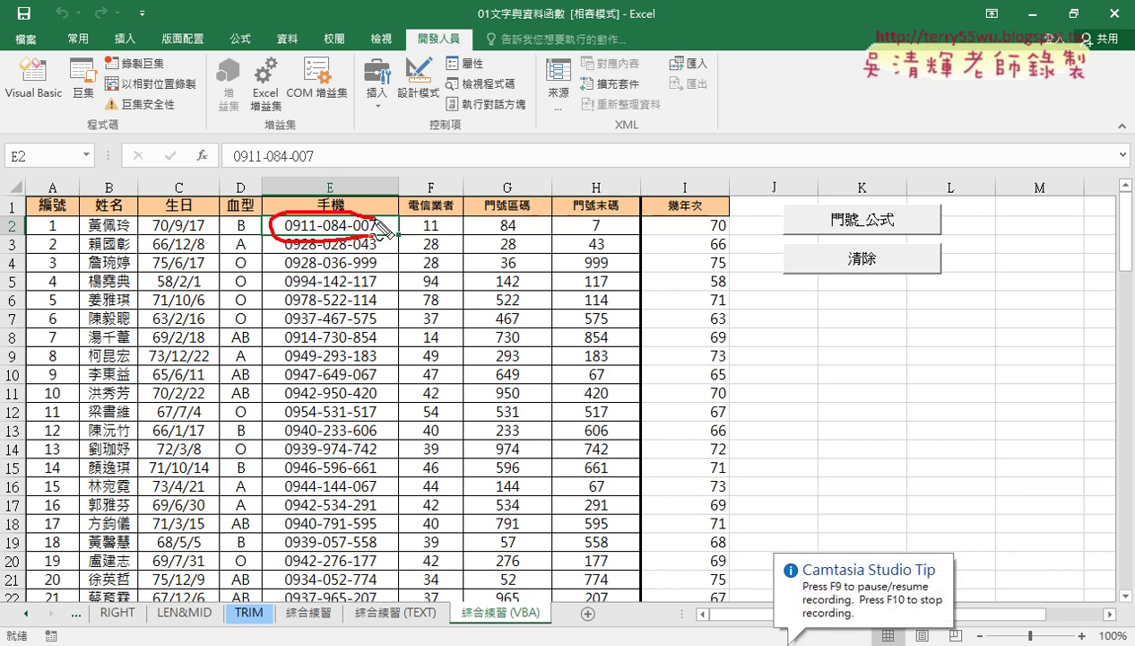
mouse_move(312, 154)
mouse_down()
mouse_move(200, 167)
mouse_move(301, 170)
mouse_up()
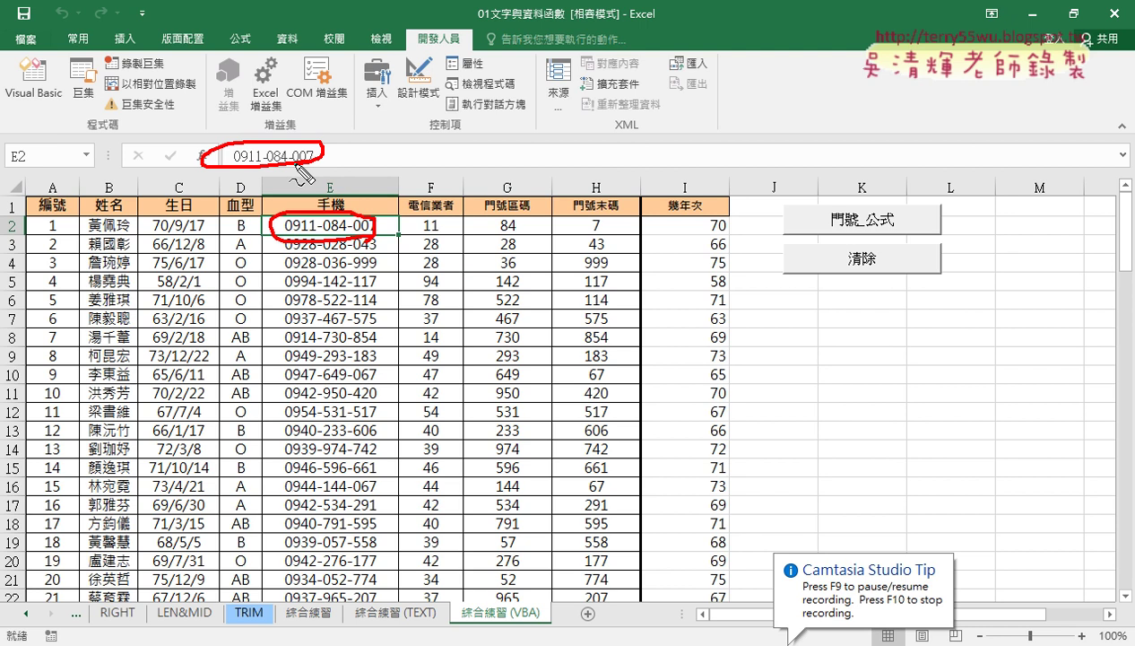
drag(453, 143, 334, 128)
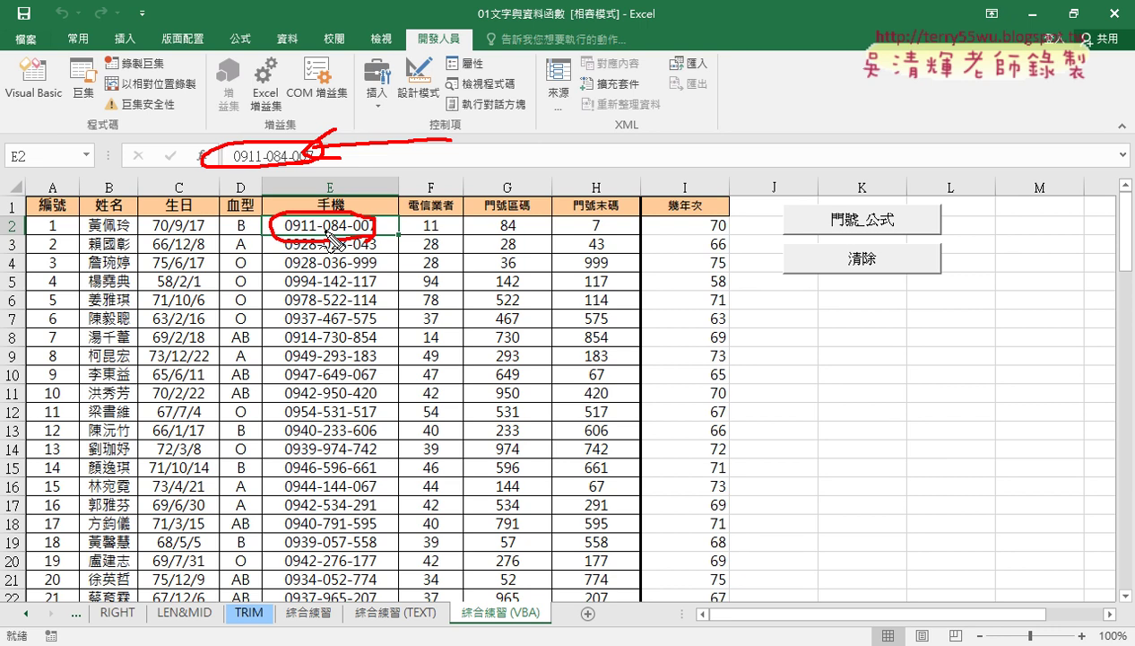
Clear column E with the 清除 button, compare Sub 門號 and Function 手機 in Module1, then select E2.
key(Escape)
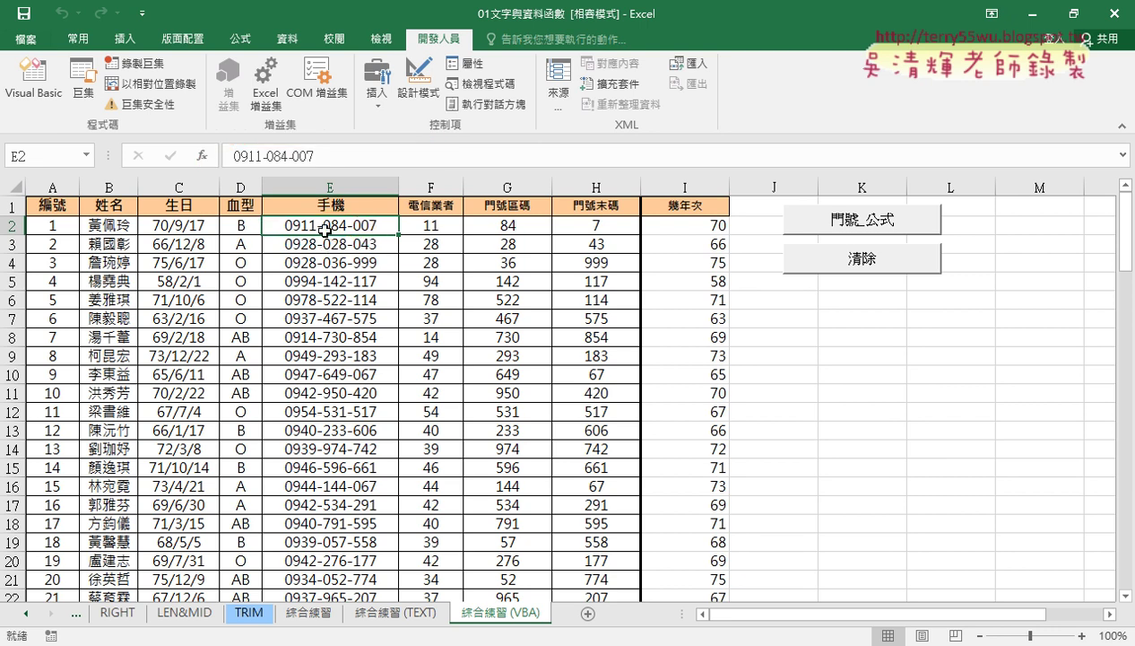
click(869, 259)
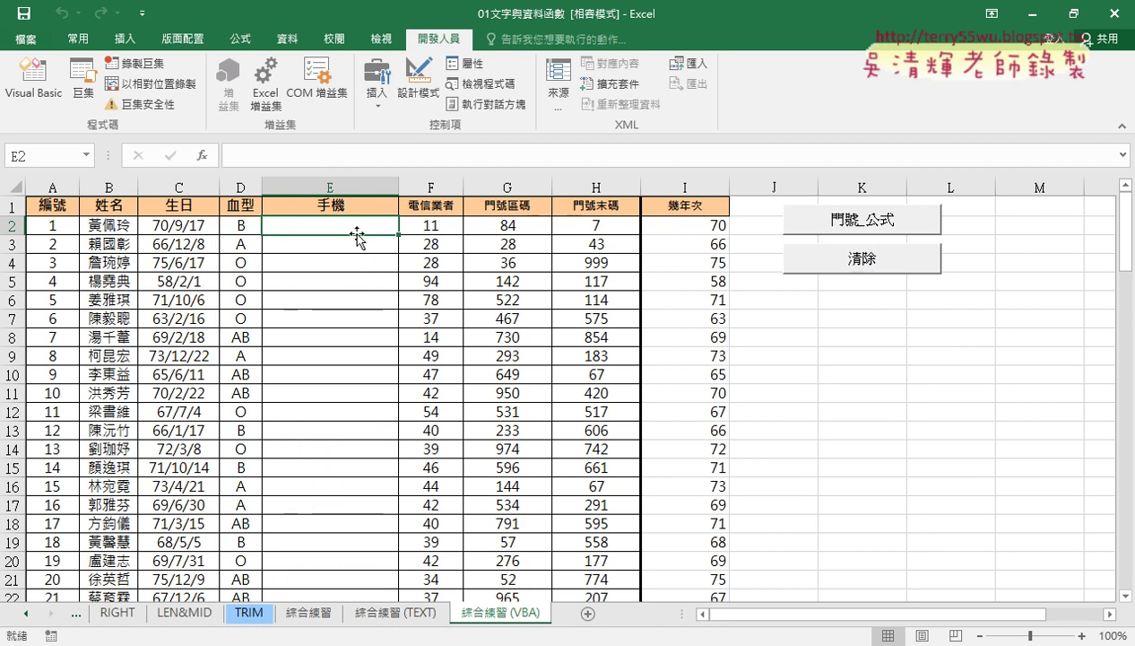
click(32, 89)
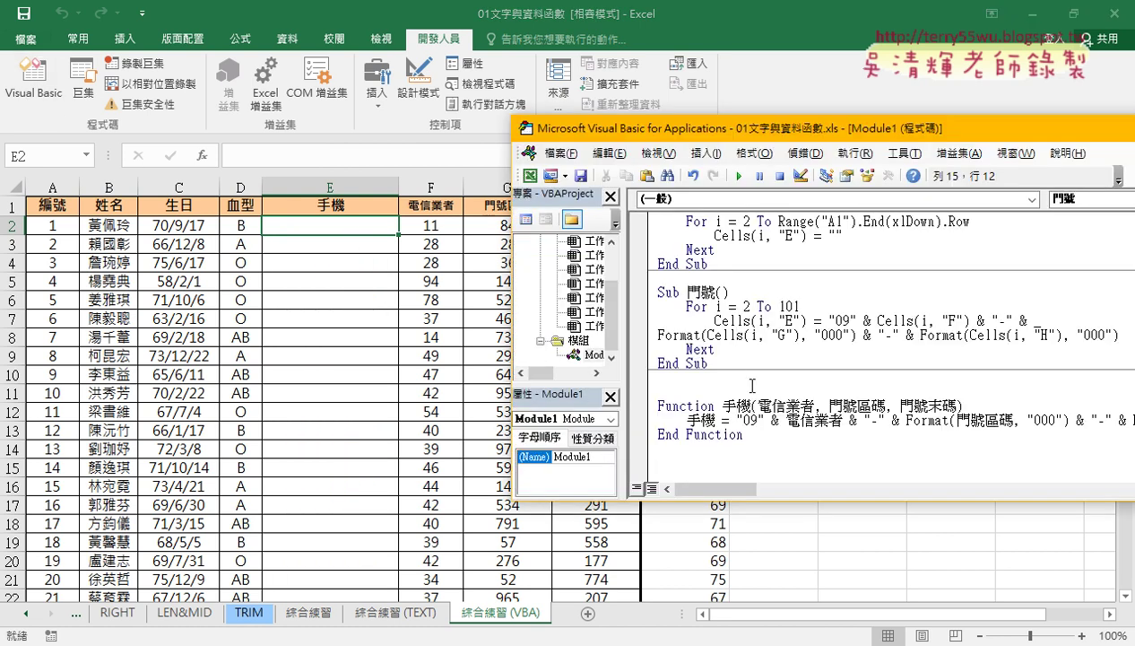
drag(709, 405, 657, 405)
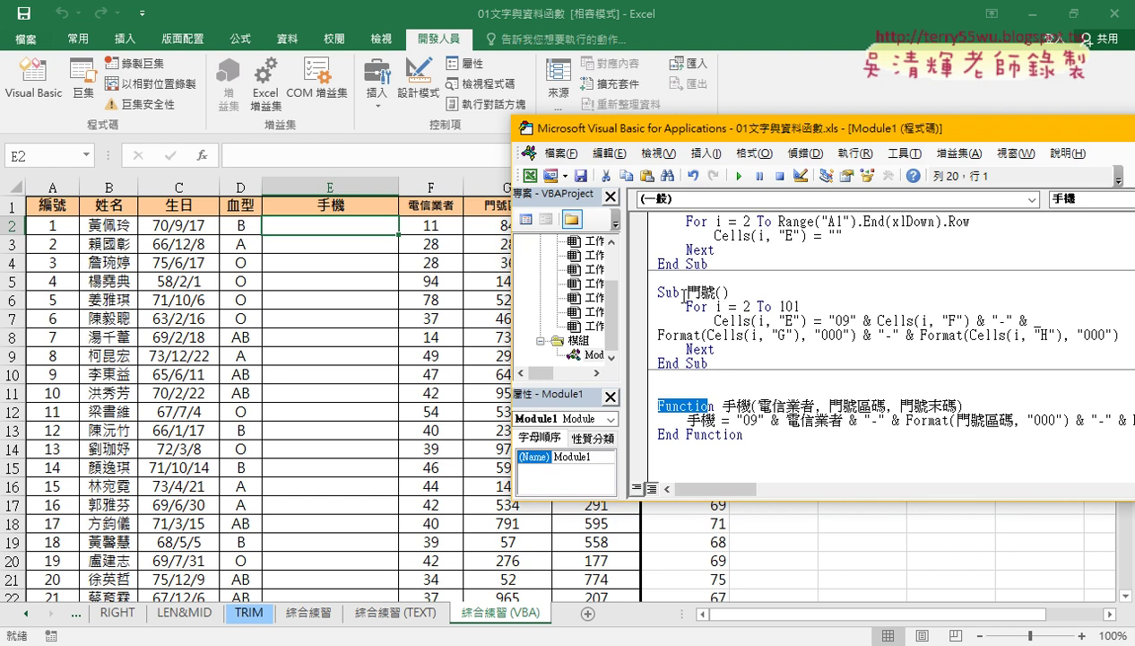
drag(681, 293, 651, 295)
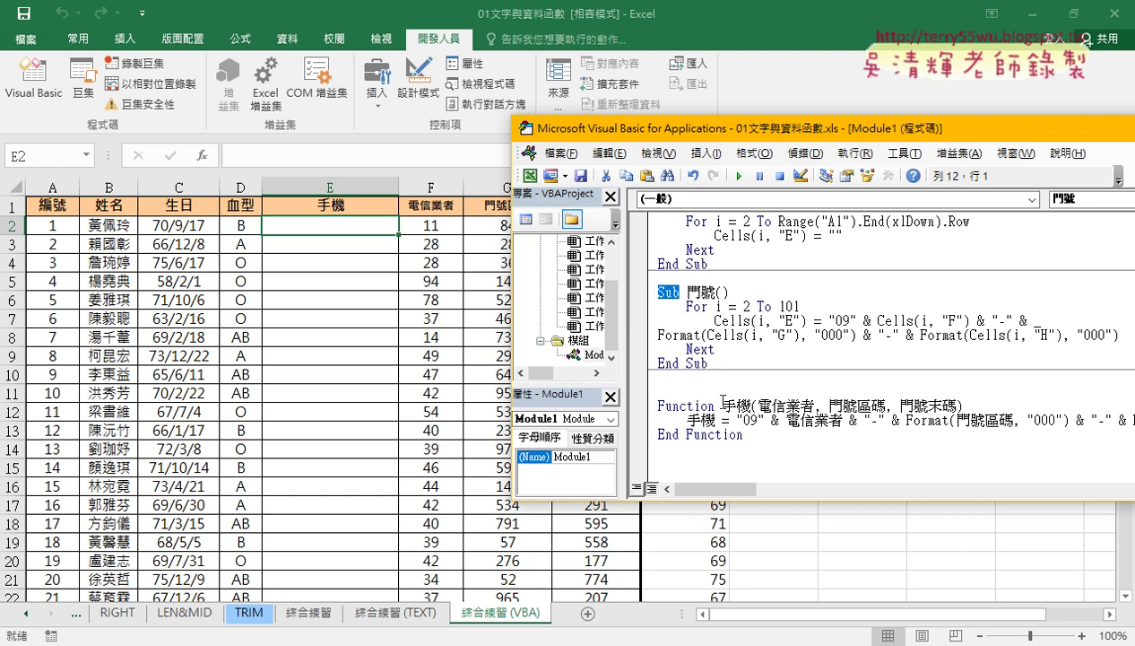
drag(720, 405, 657, 406)
drag(687, 294, 651, 298)
click(397, 305)
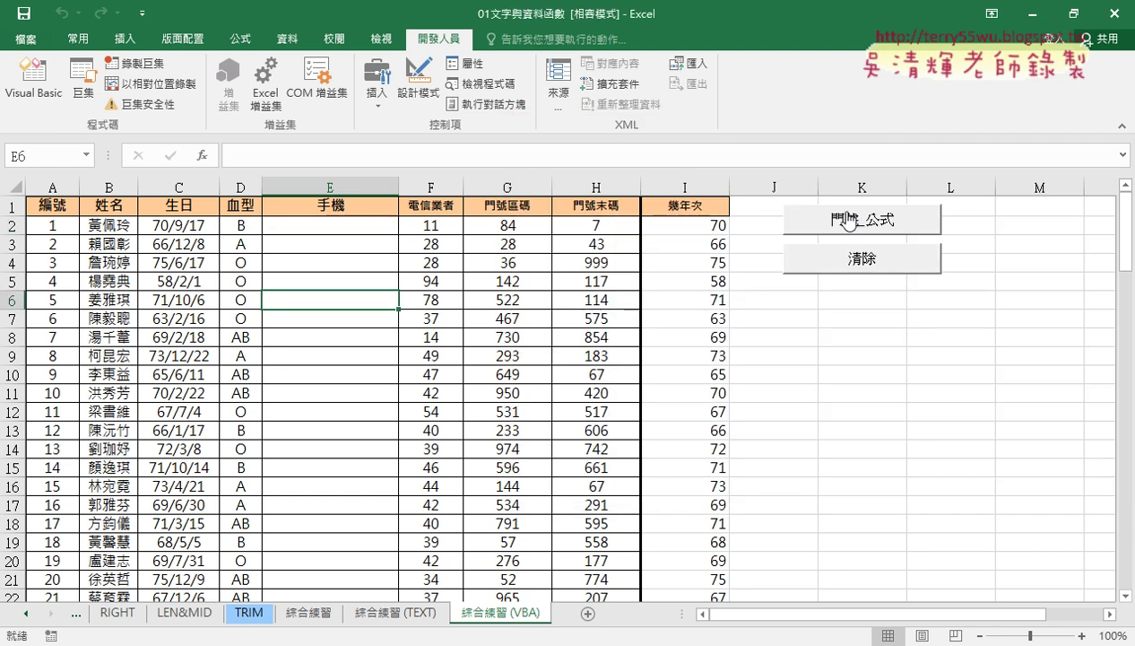
click(368, 231)
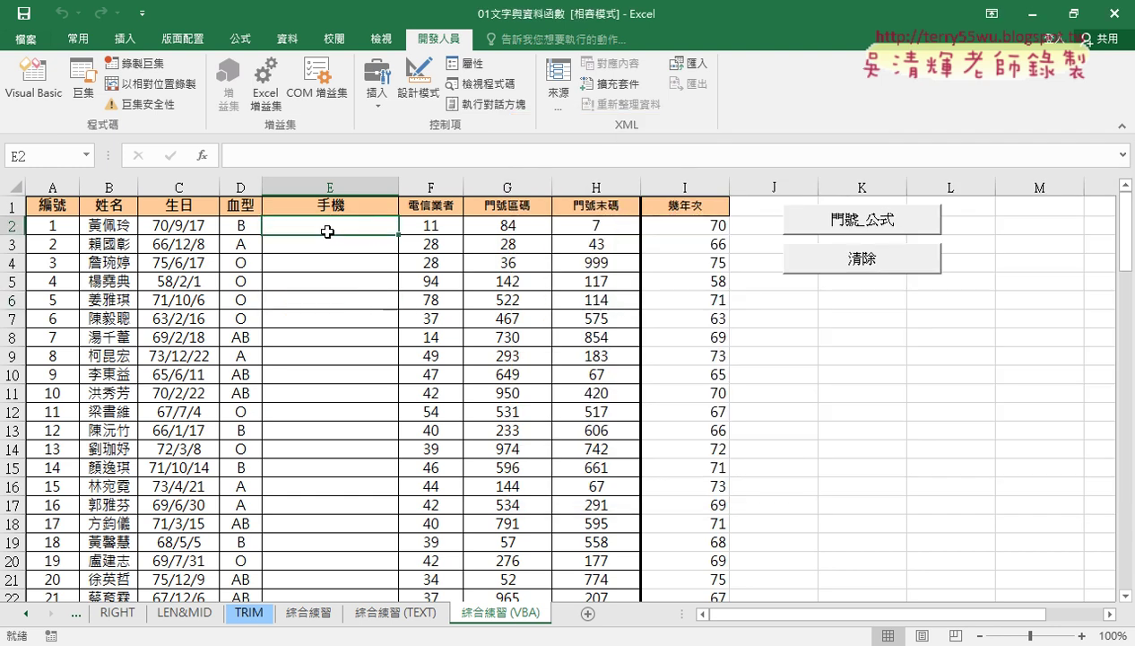
Insert the user-defined 手機 function into E2 from the 使用者定義 category.
click(206, 161)
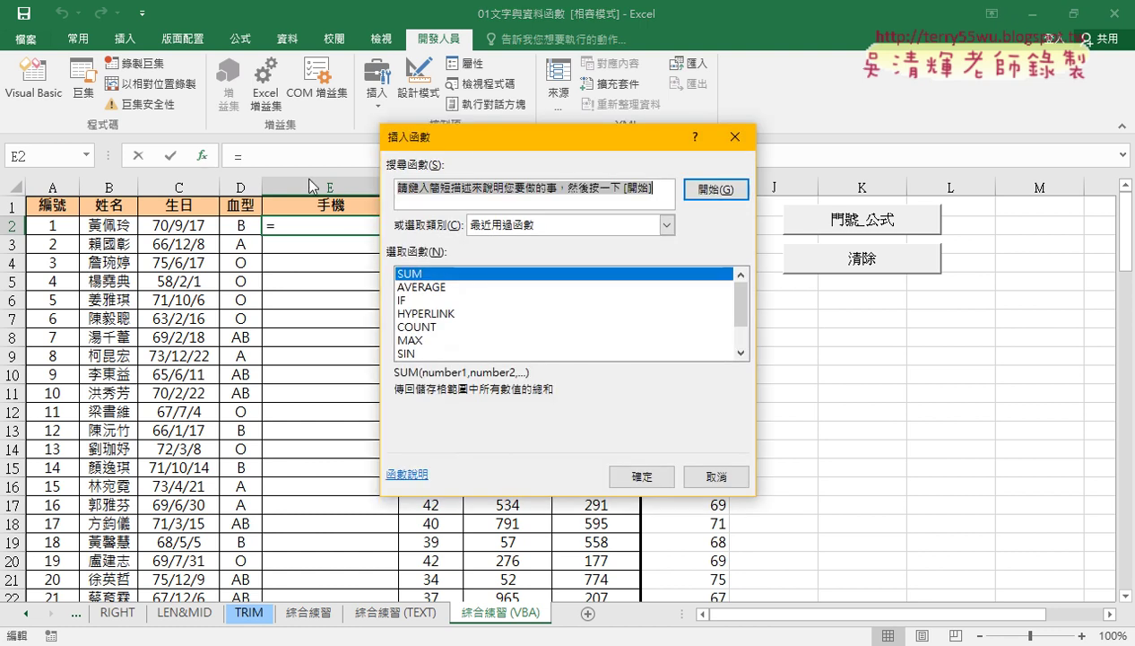
click(514, 226)
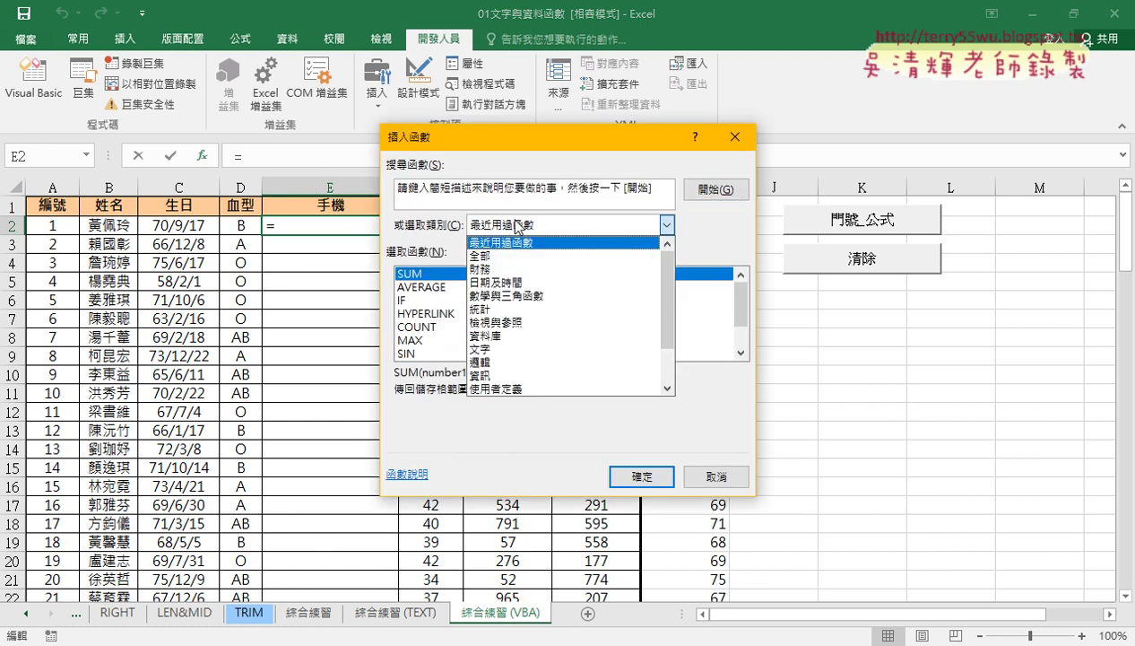
click(513, 390)
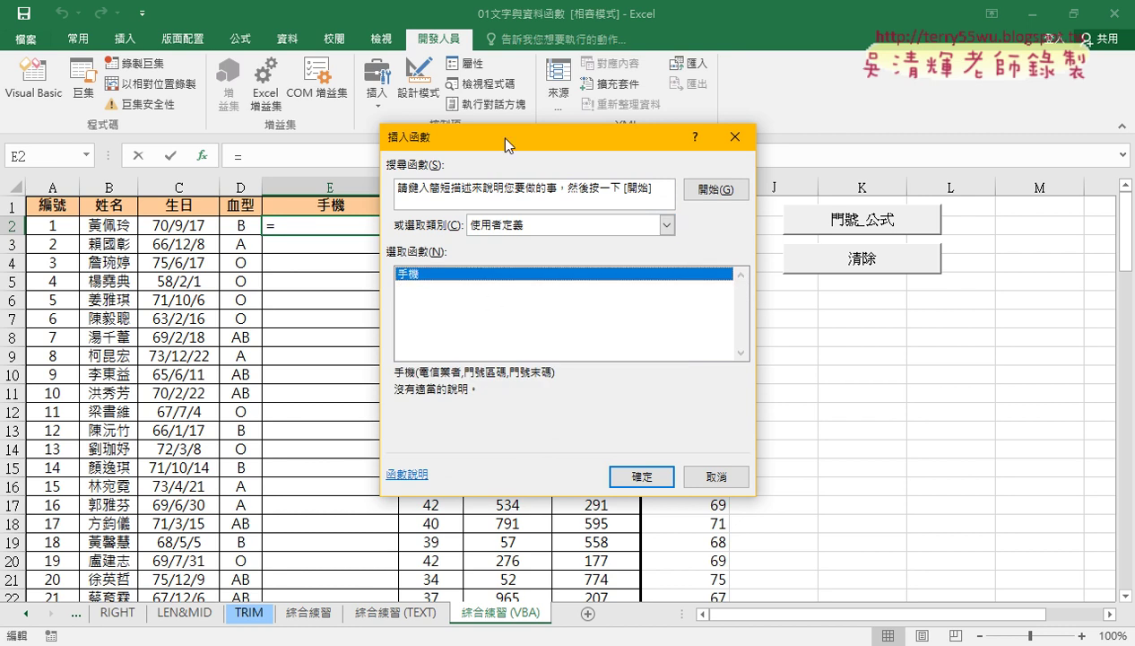
drag(499, 136, 634, 106)
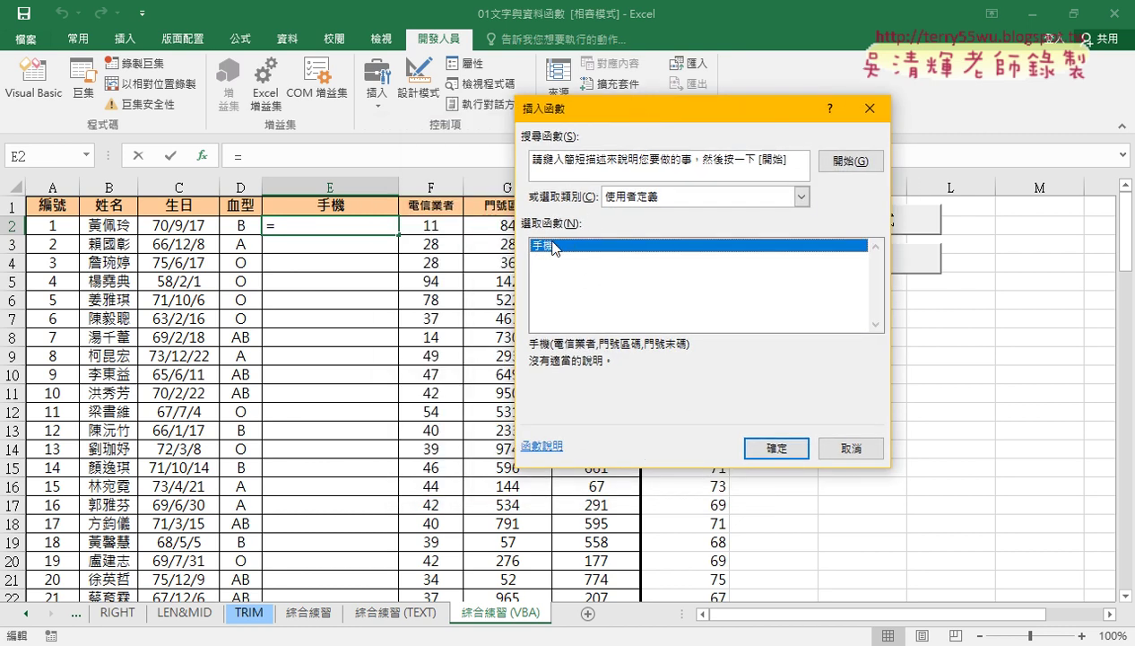
click(778, 448)
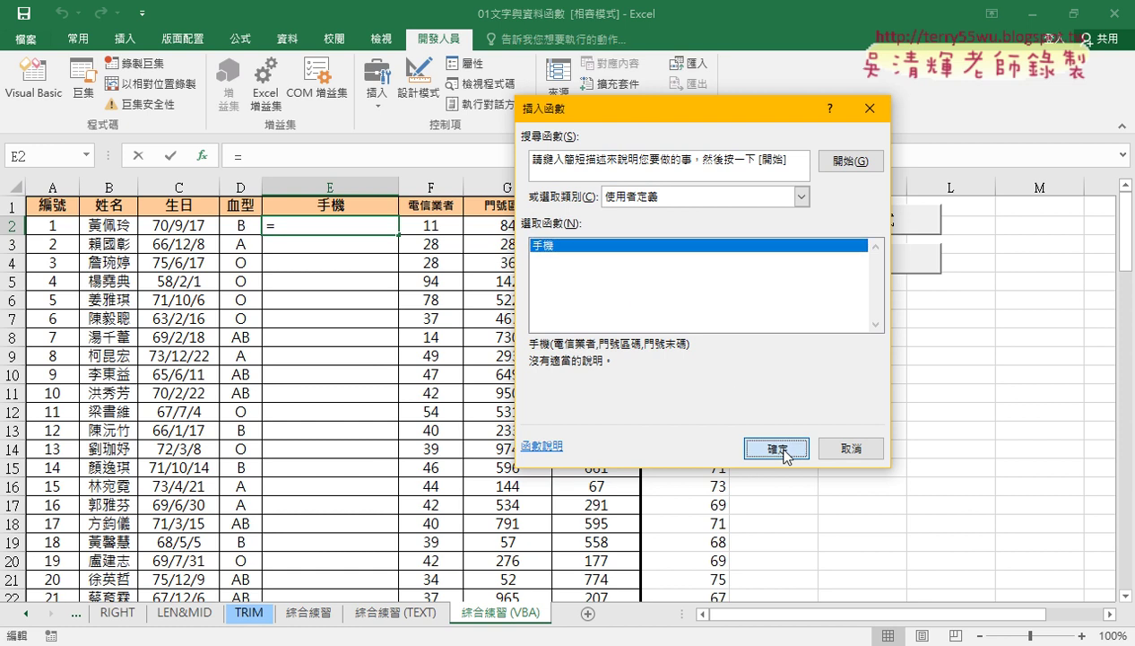
drag(617, 148, 527, 288)
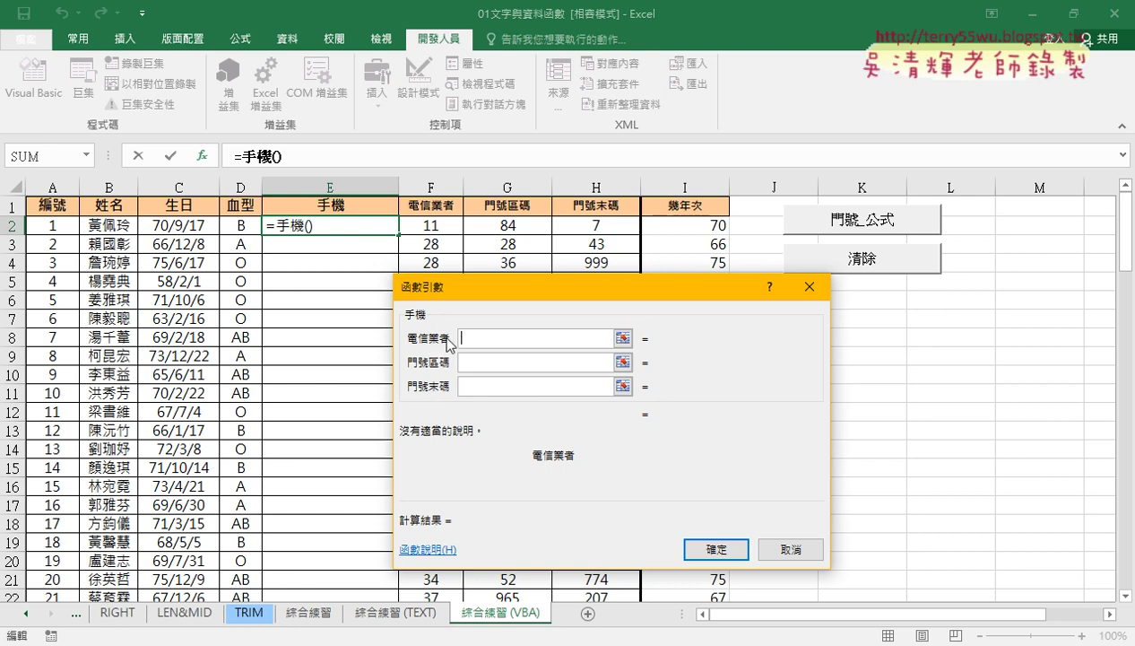
click(439, 227)
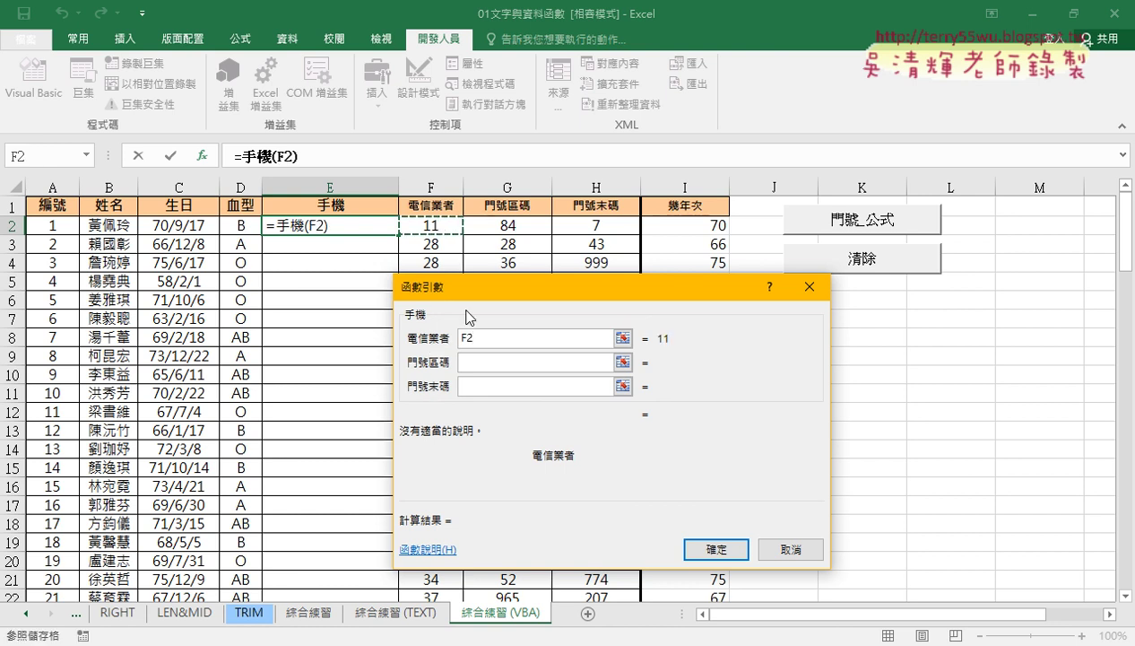
click(479, 360)
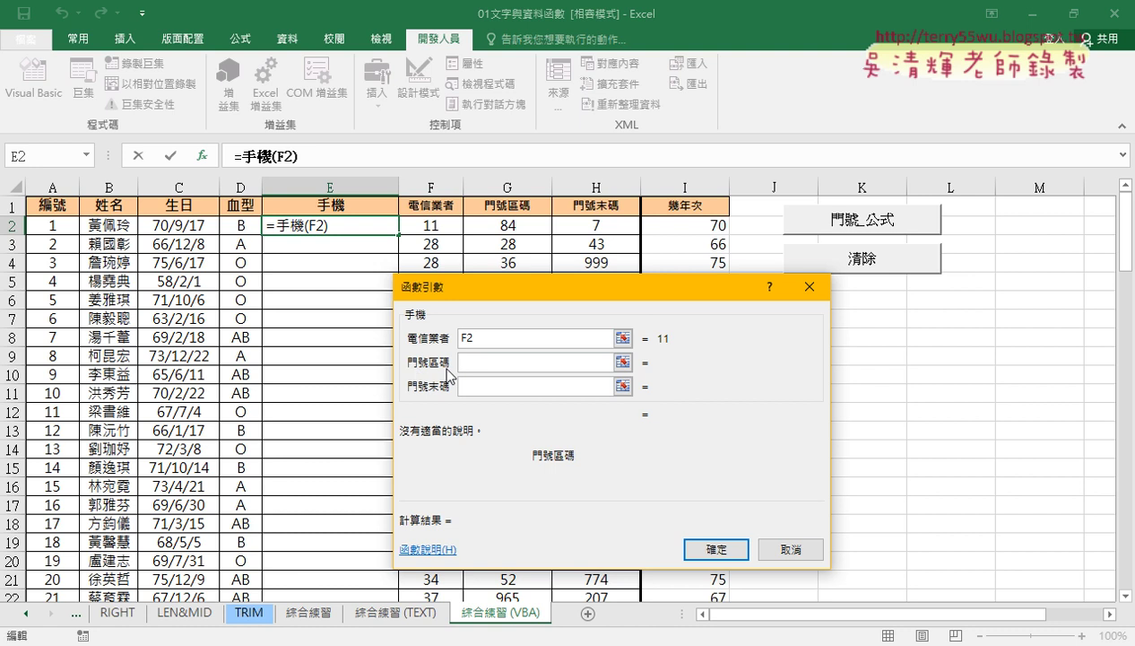
click(499, 233)
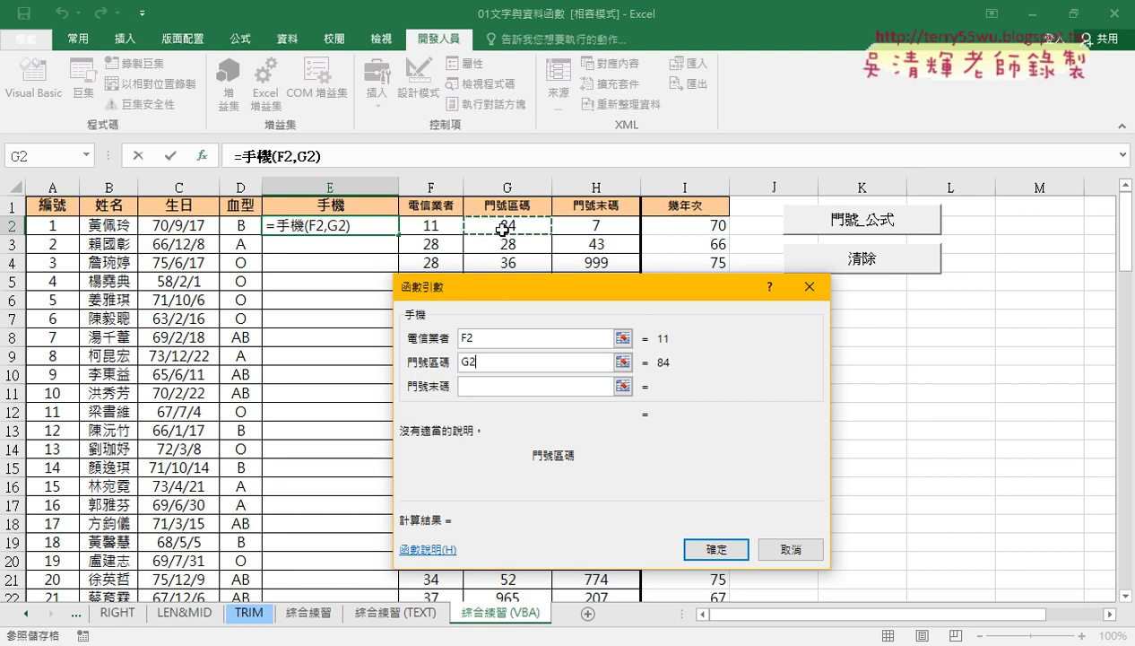
click(470, 388)
click(602, 225)
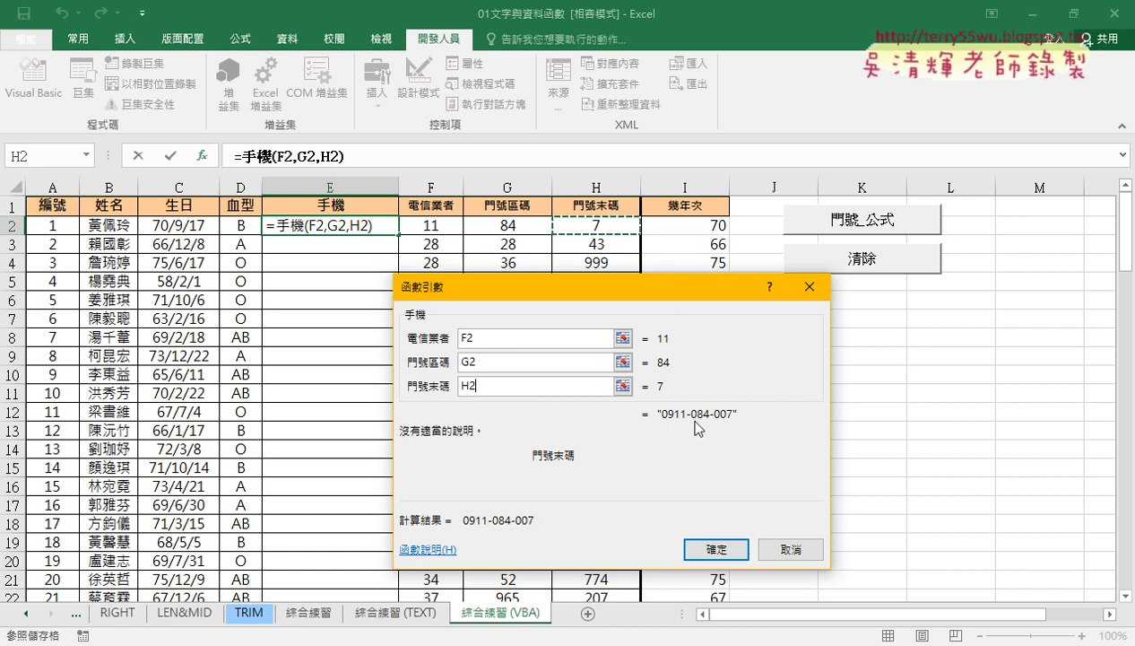
click(713, 548)
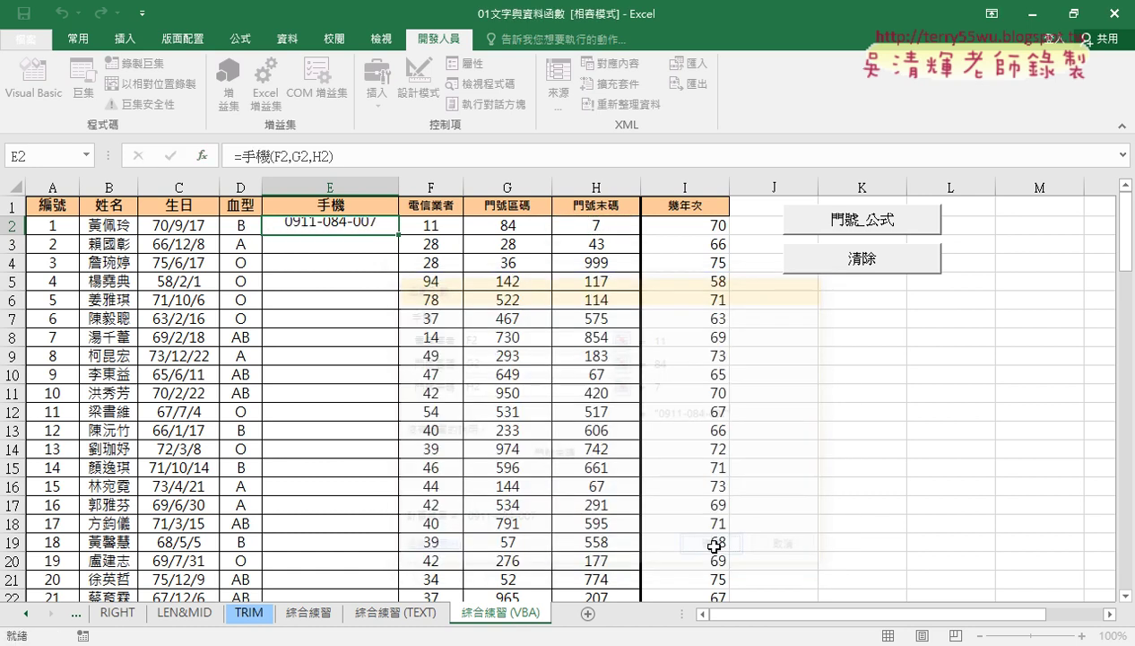
Copy the 手機 formula from E2 down all rows of column E, then reselect E2.
double_click(399, 234)
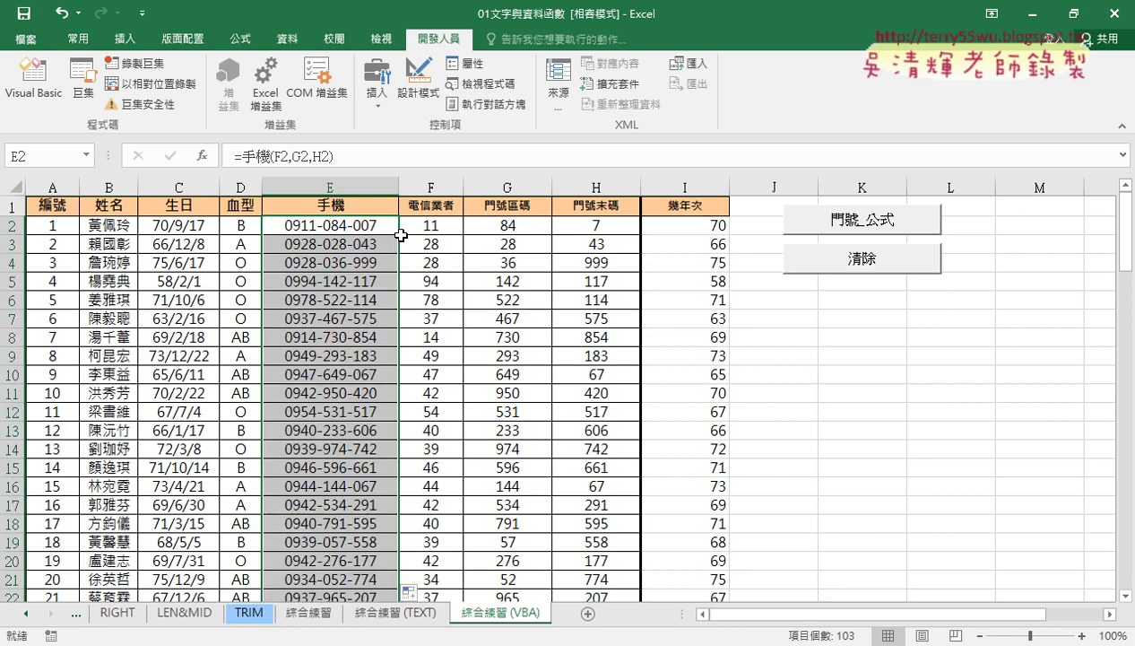
click(361, 226)
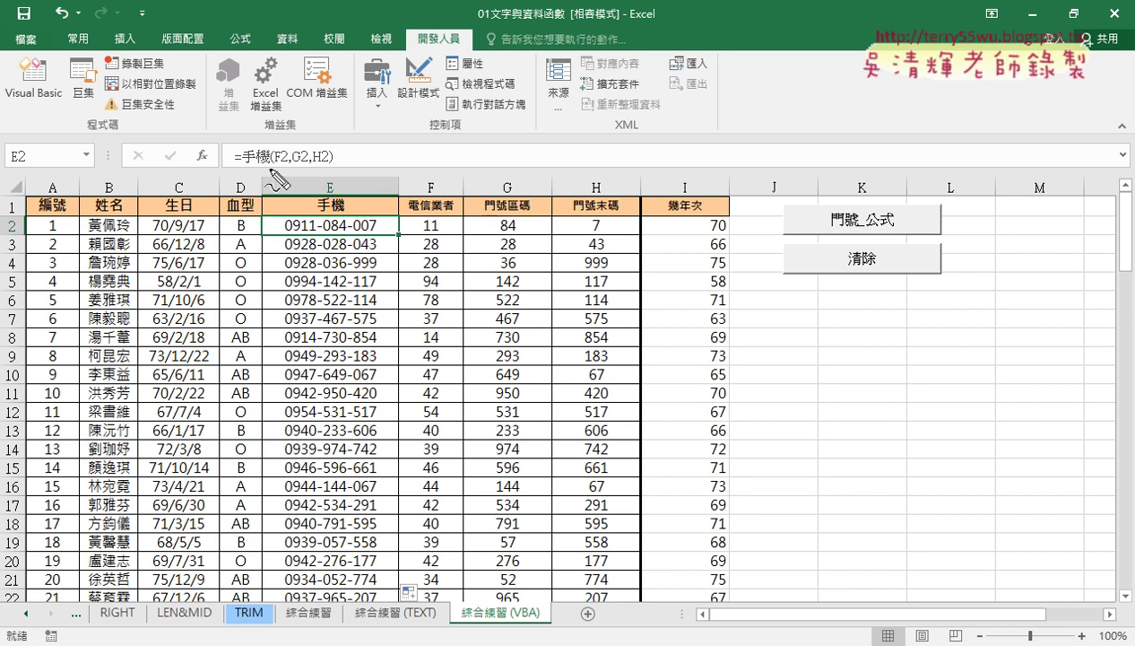
drag(236, 162, 271, 162)
drag(832, 227, 898, 227)
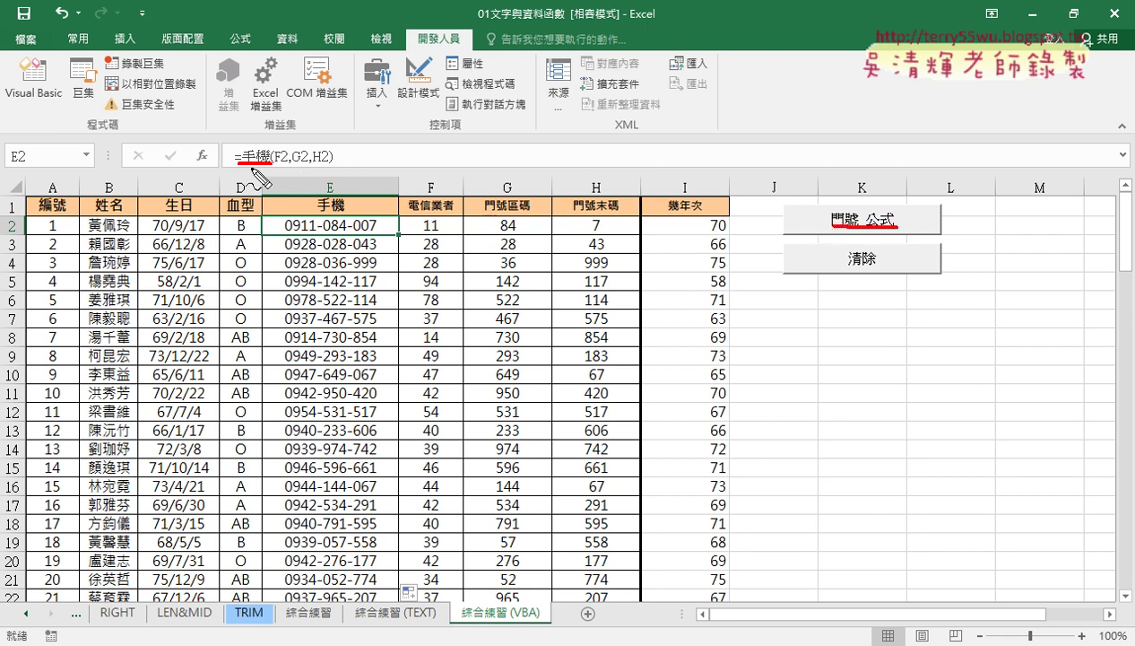
drag(235, 165, 264, 167)
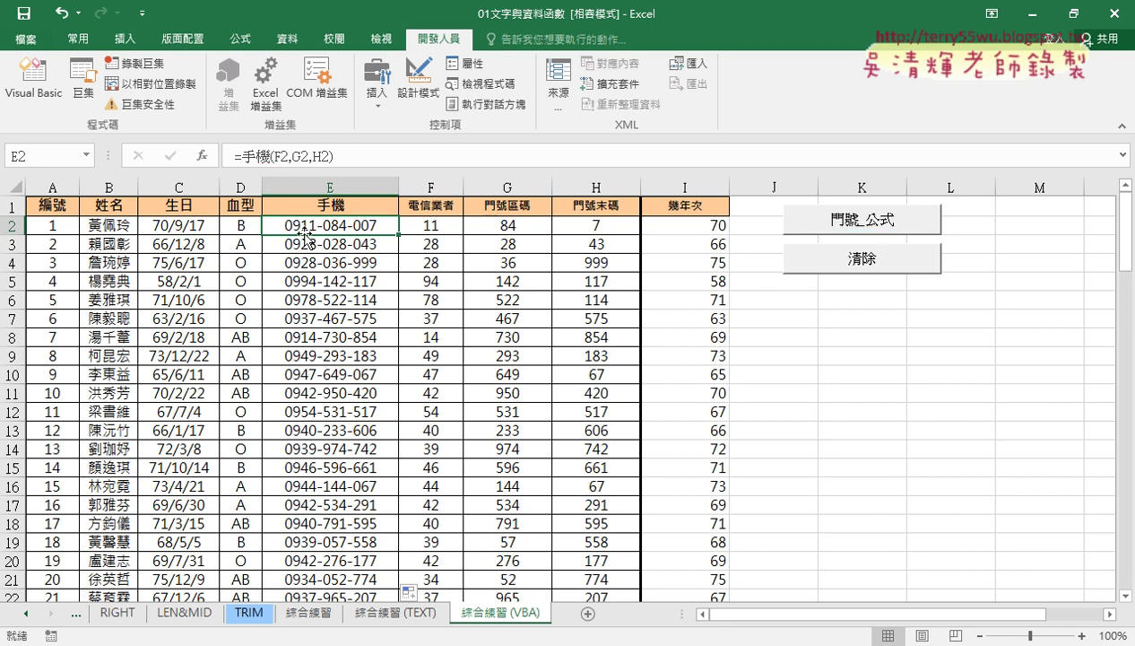
click(838, 267)
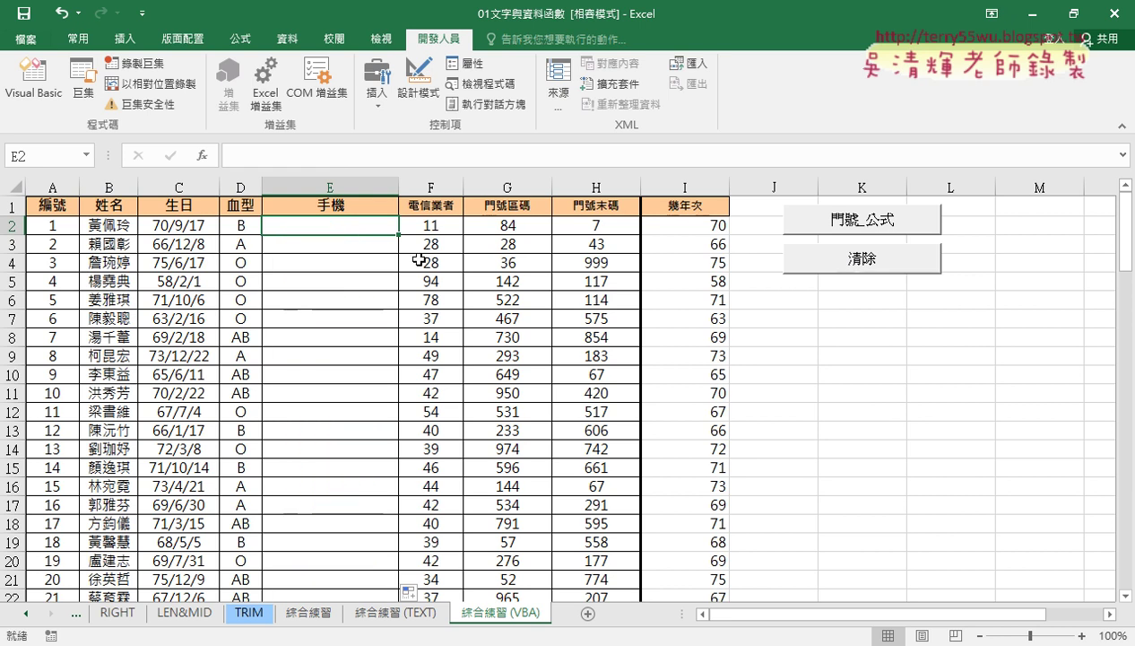
click(16, 115)
drag(638, 134, 368, 134)
click(432, 317)
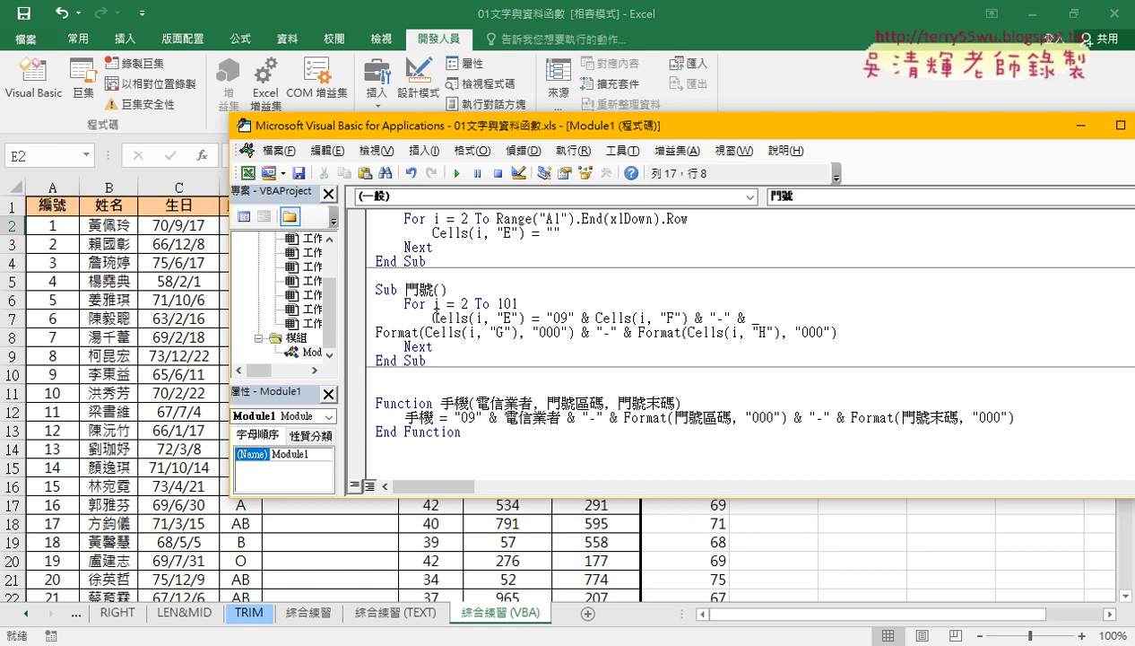
double_click(422, 288)
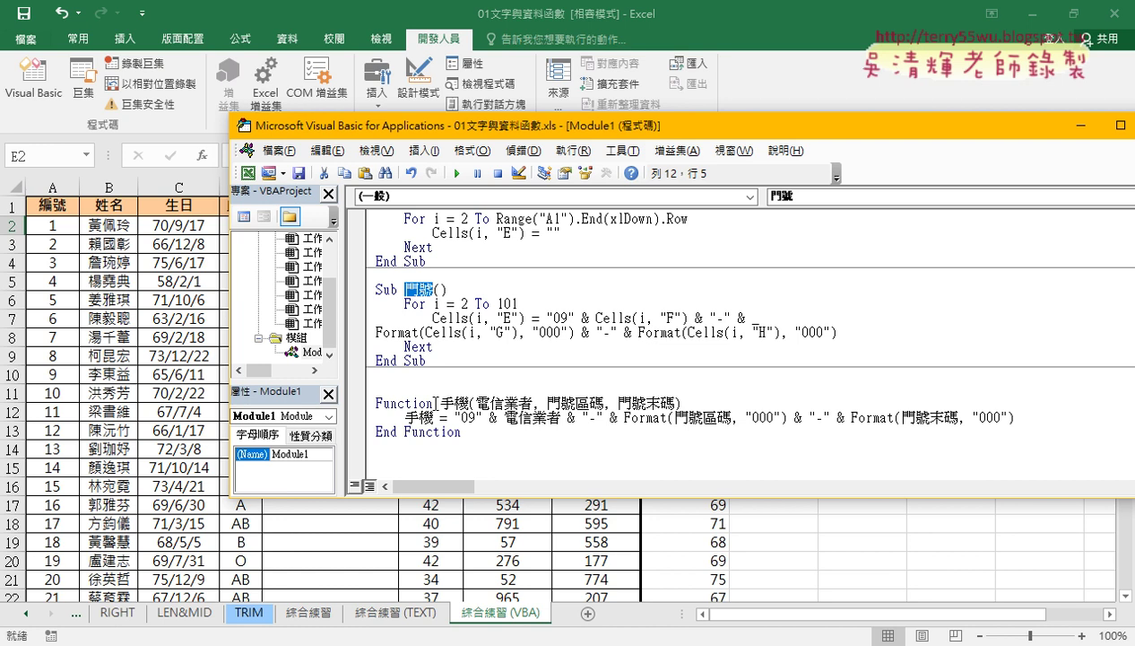
mouse_move(465, 431)
mouse_down()
mouse_move(451, 428)
mouse_move(433, 292)
mouse_up()
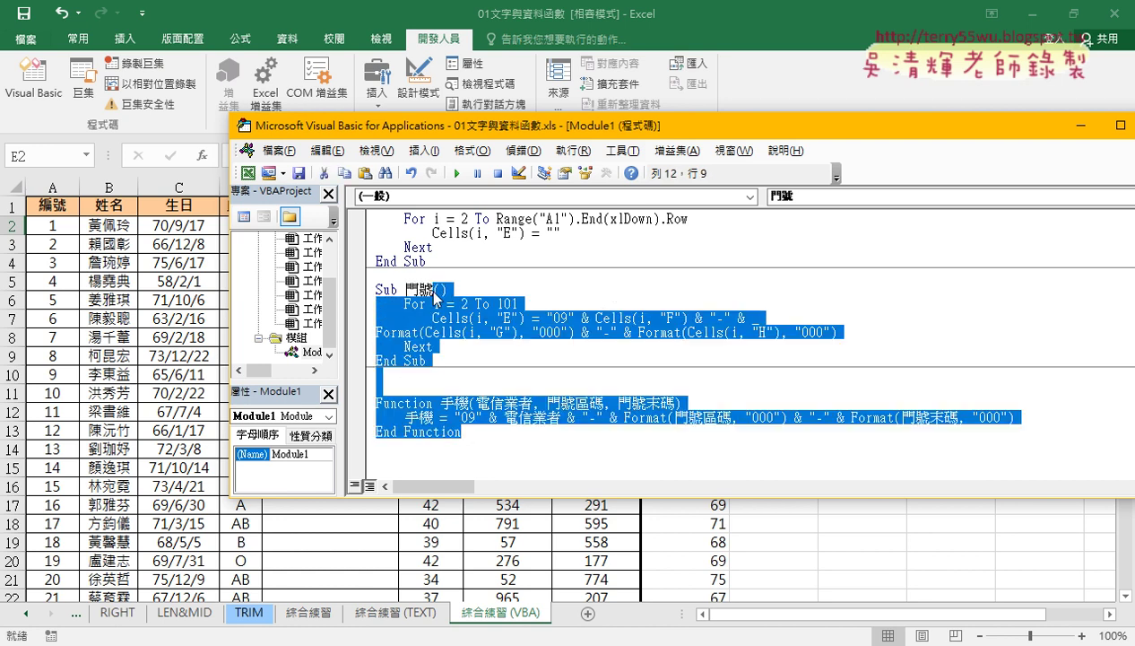
key(Delete)
key(Return)
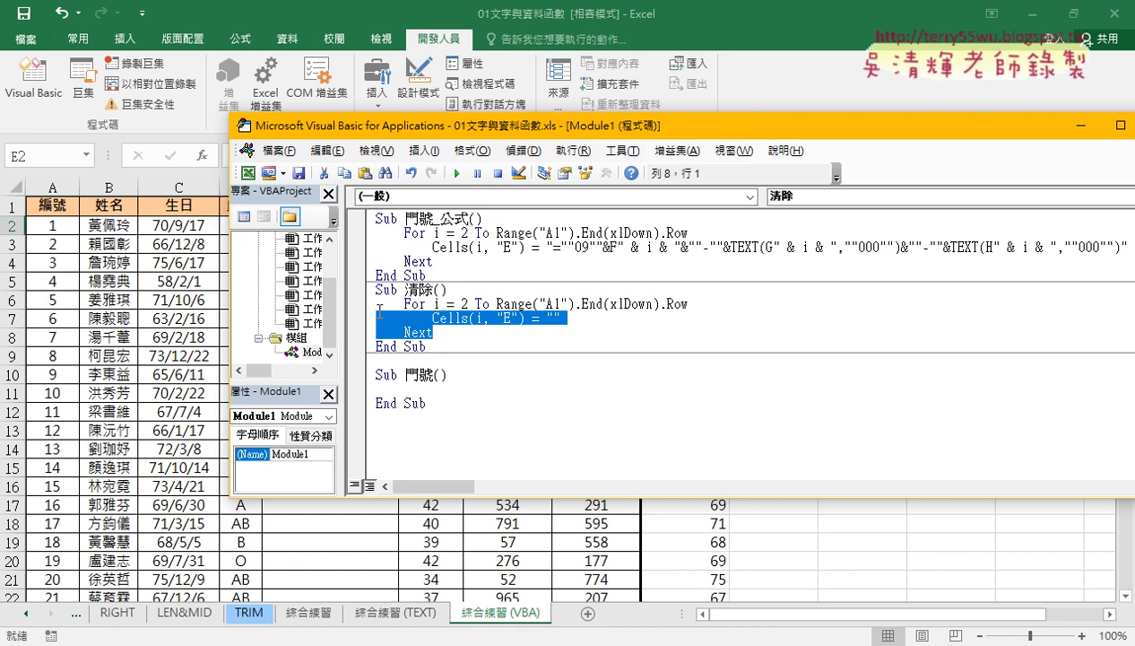
drag(406, 330, 363, 305)
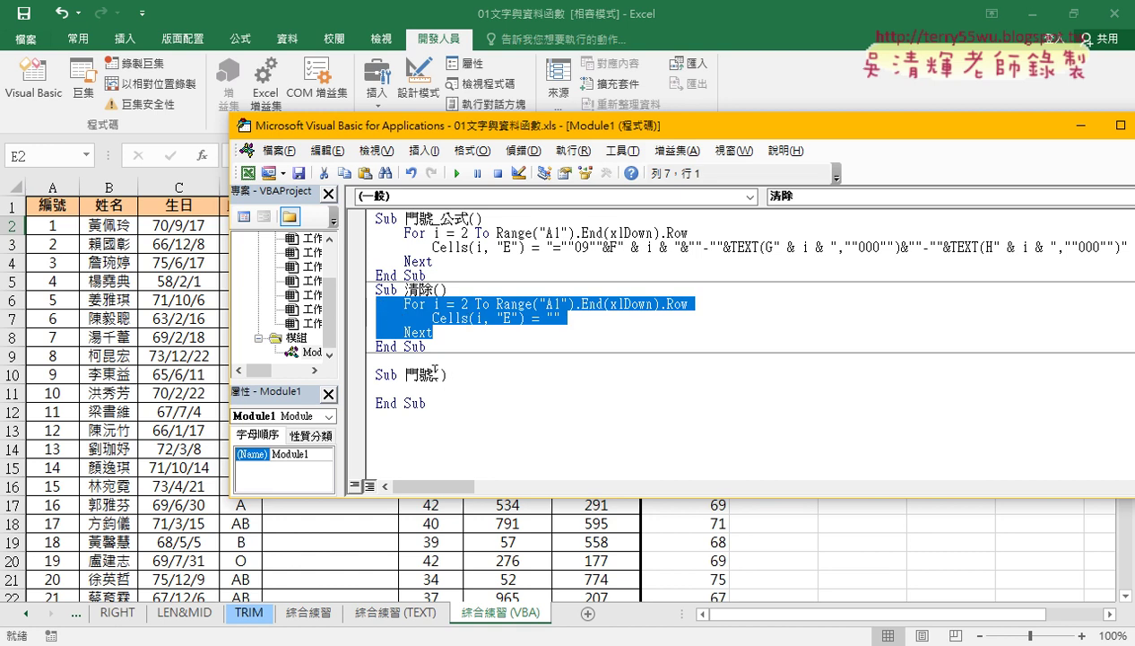
drag(435, 375, 400, 375)
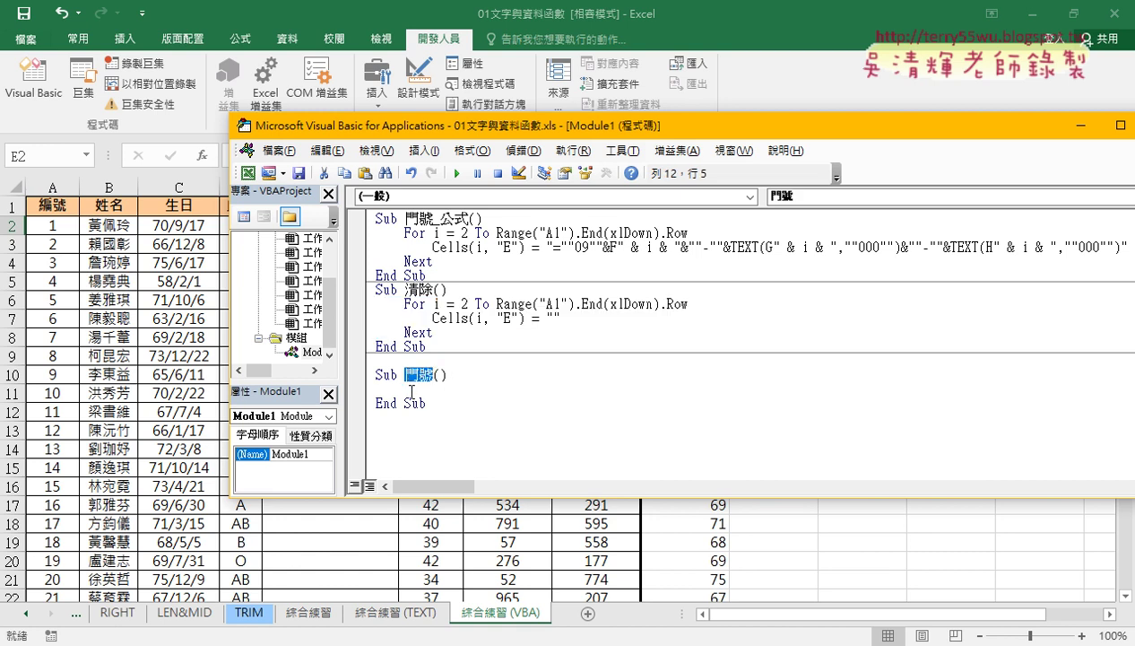
click(410, 388)
In Sub 門號, write the line Cells(2,"E") = "09" & Cells(2,"F").
drag(486, 125, 653, 115)
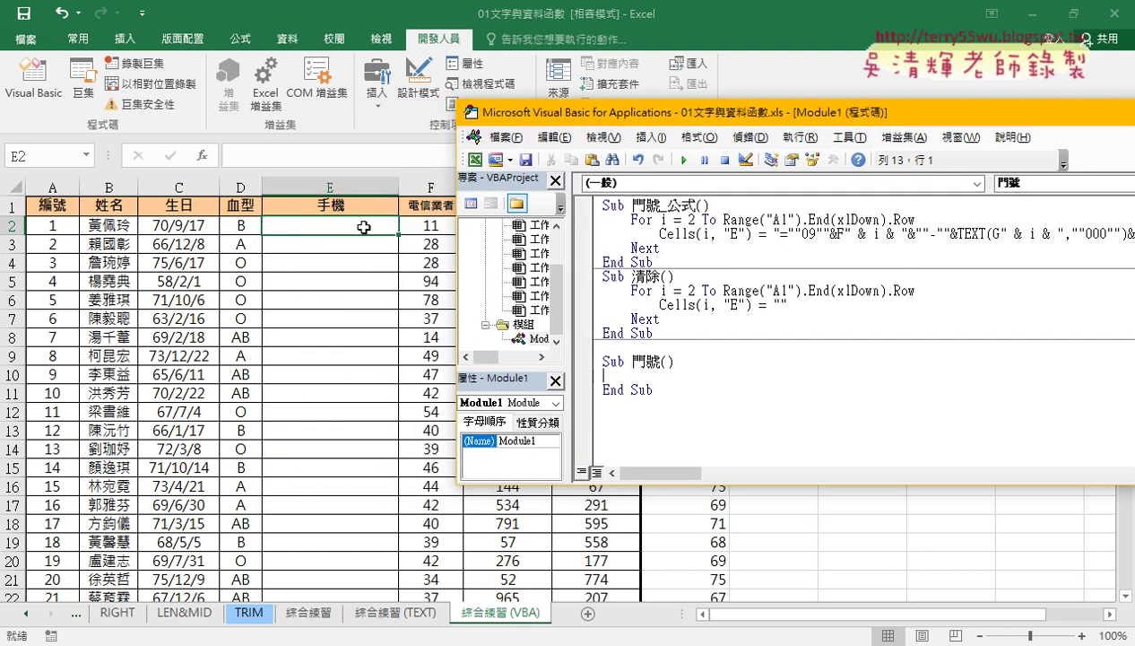
key(Tab)
text(ce)
text(ll)
text(s()
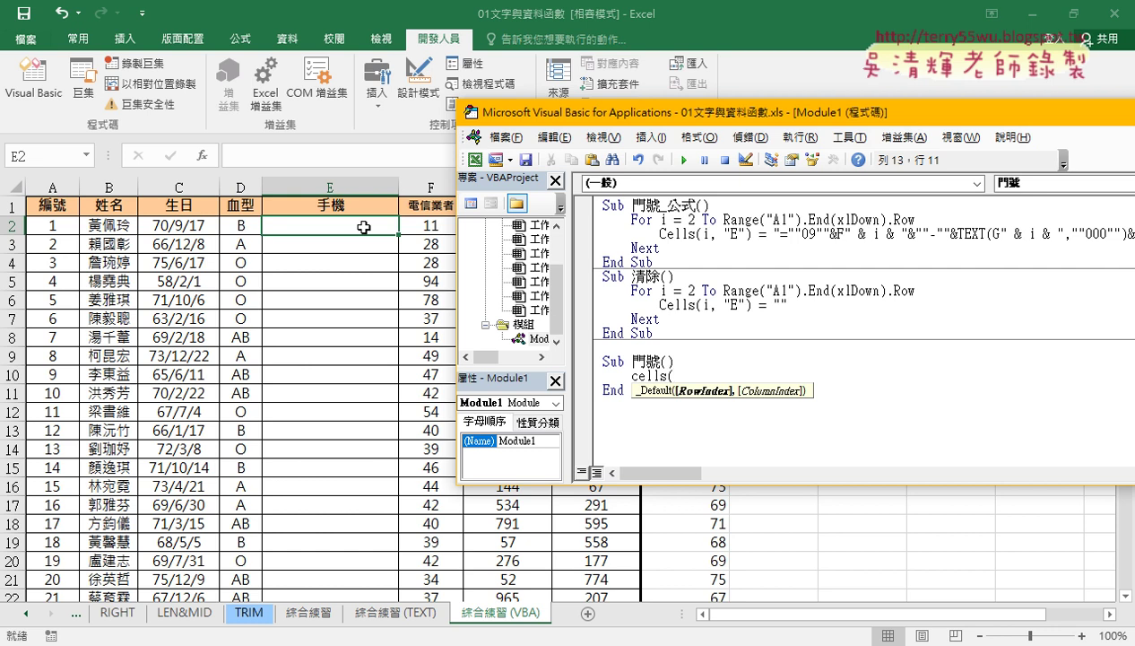
text(2,")
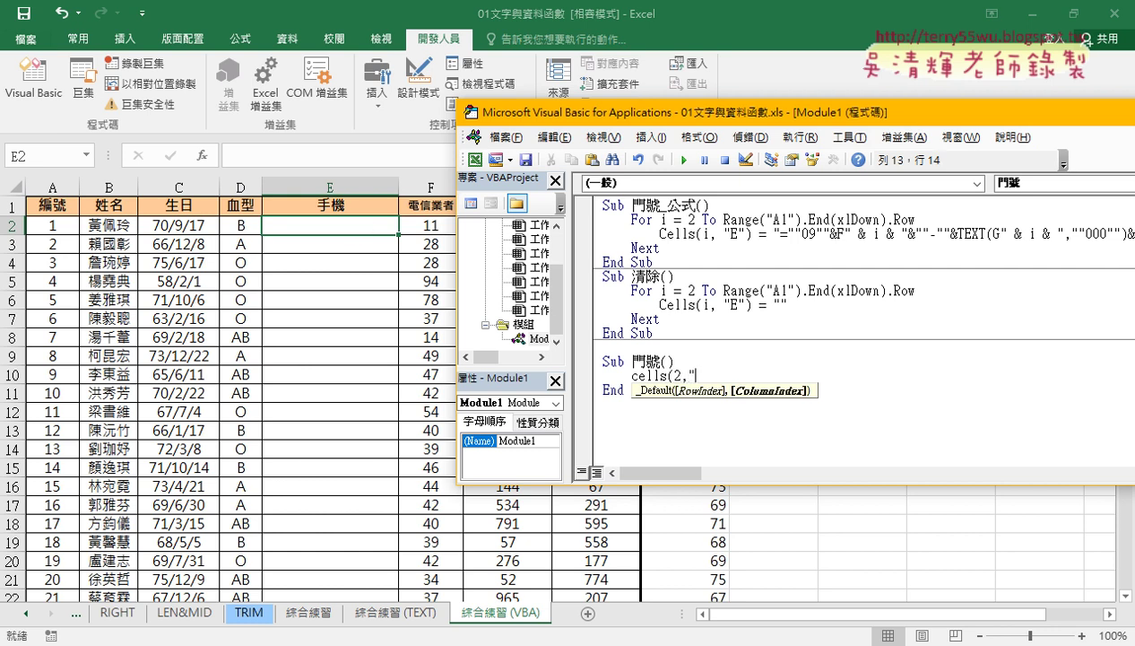
text(E"))
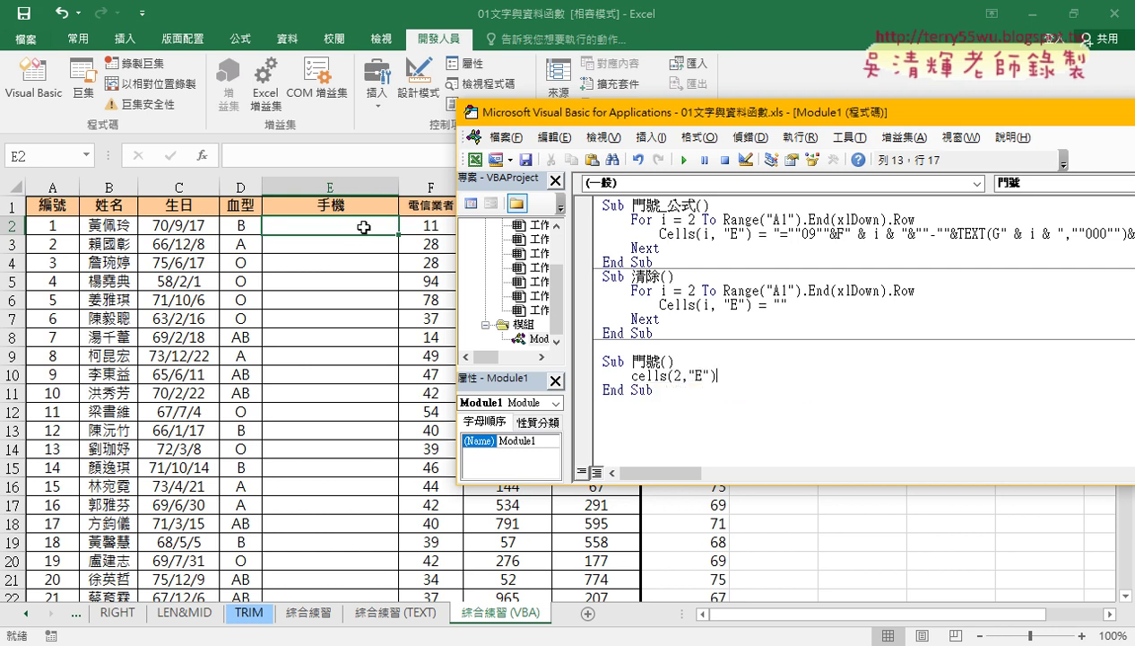
text(=)
text("")
key(BackSpace)
key(BackSpace)
mouse_move(551, 119)
mouse_down()
mouse_move(539, 235)
mouse_move(461, 259)
mouse_up()
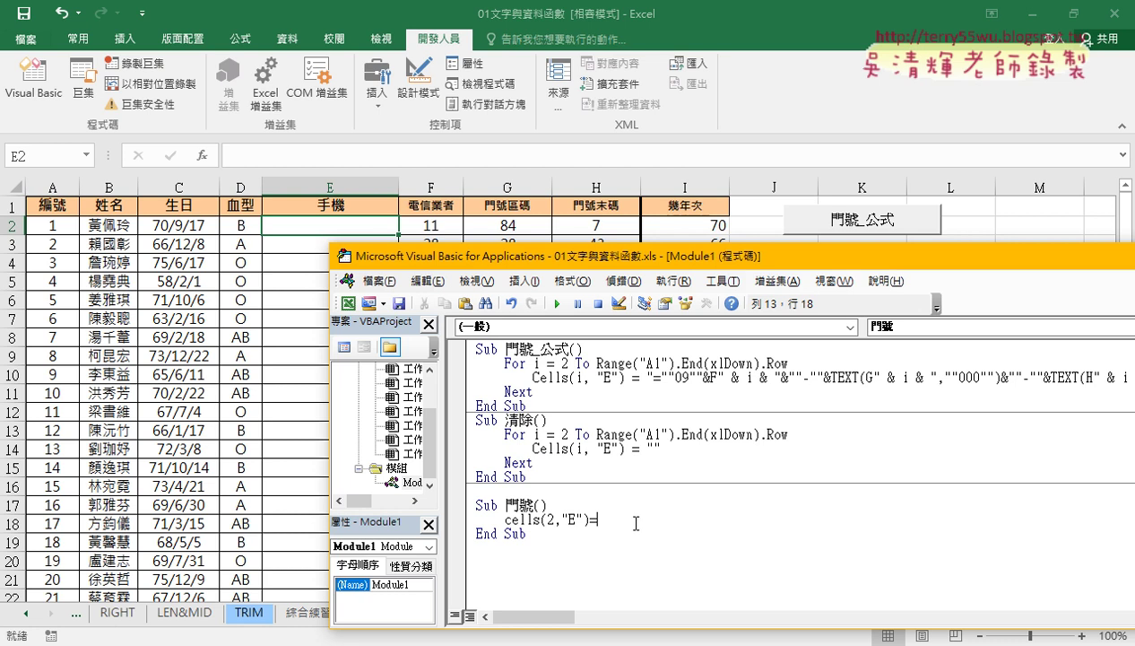
text("09)
text(")
text( &)
drag(588, 518, 505, 518)
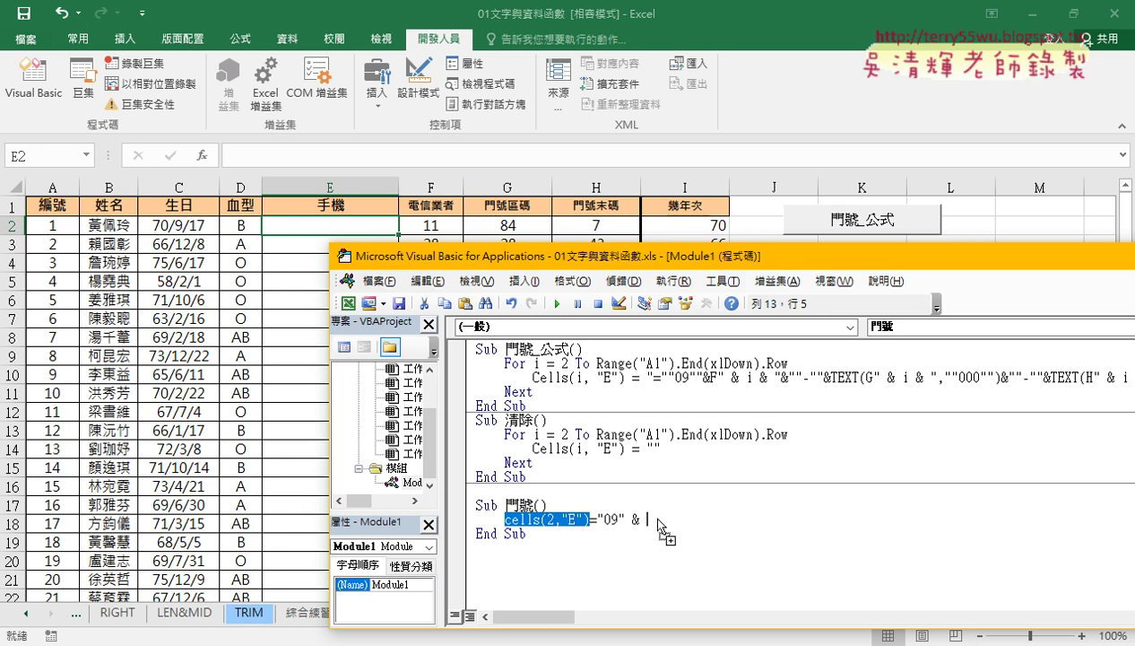
drag(658, 519, 649, 520)
double_click(713, 518)
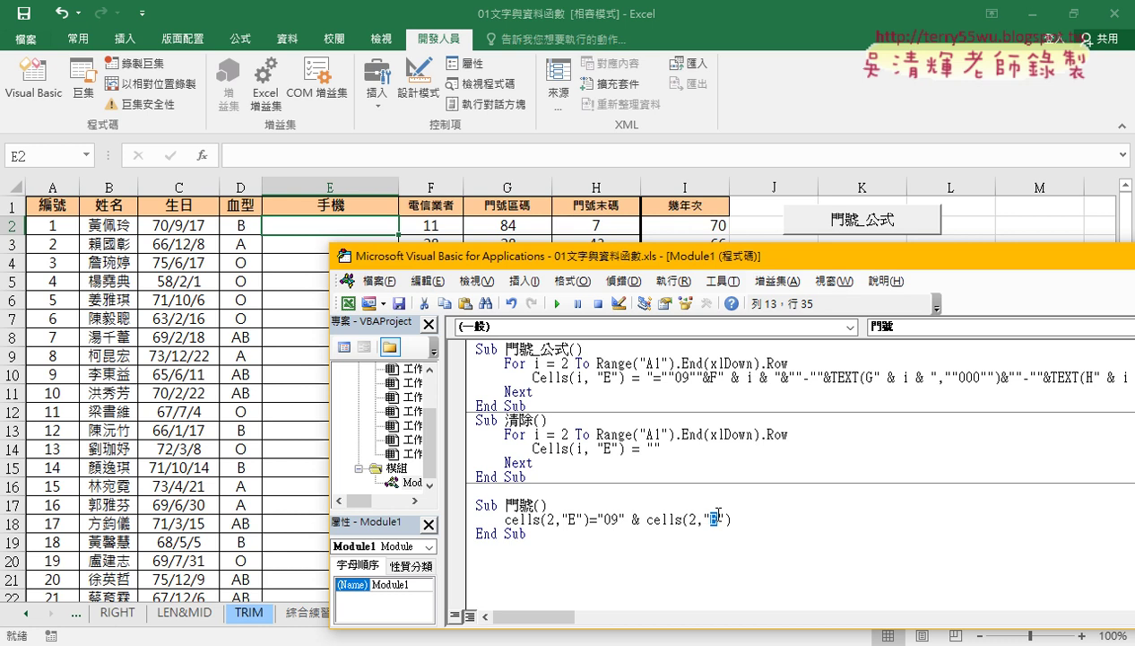
text(F)
Commit the Cells line and run the 門號 macro to test its current output.
click(744, 514)
click(660, 519)
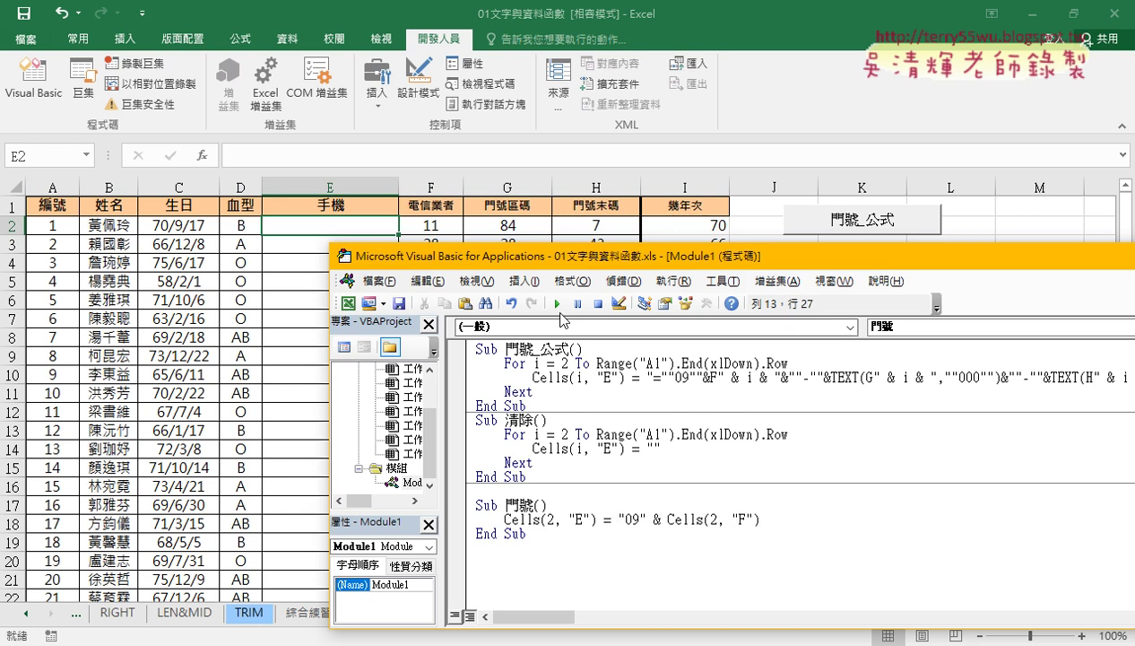
click(557, 304)
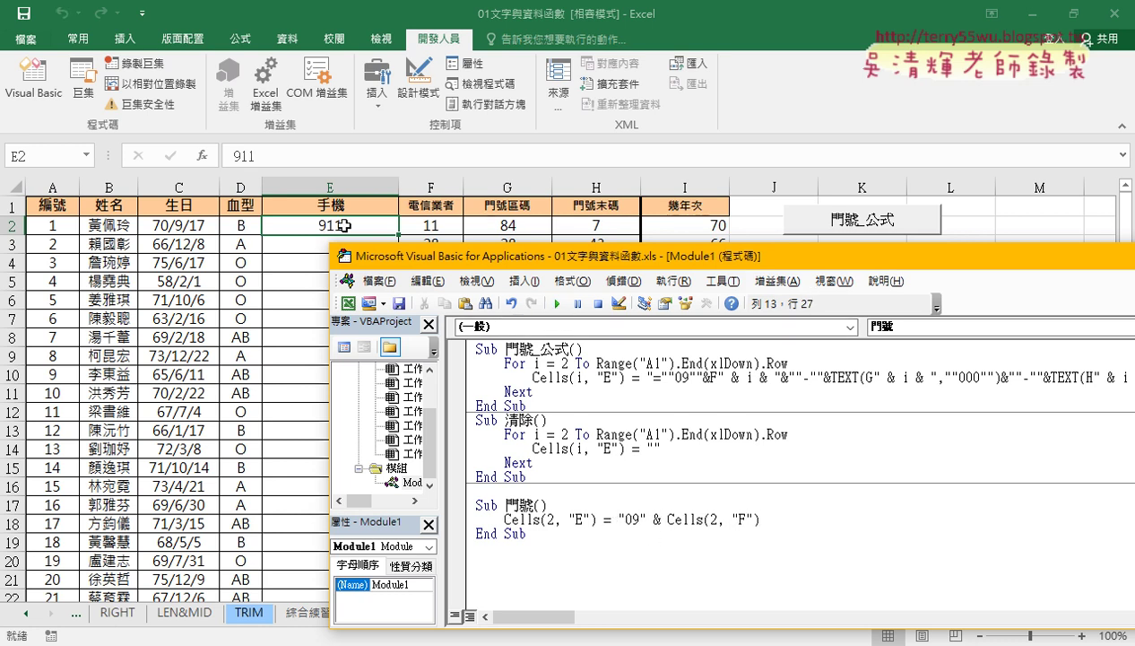
Append & "-" to the Cells line and rerun the macro so E2 shows 0911-.
click(783, 518)
text(& ")
text(-")
drag(667, 519, 758, 521)
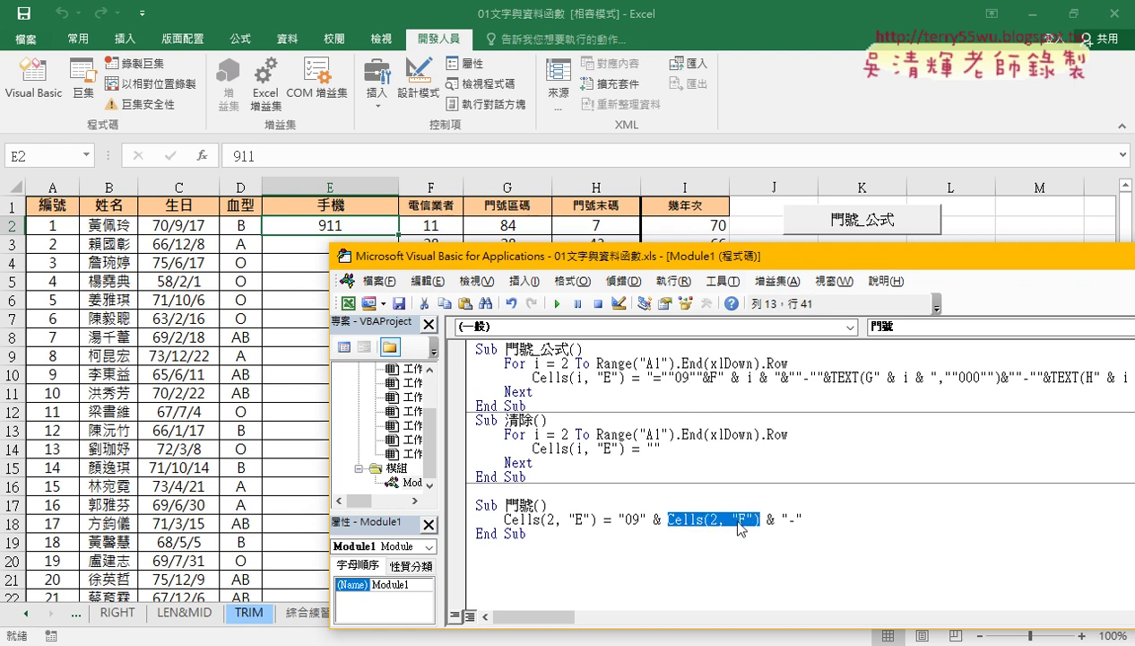
click(663, 518)
drag(646, 519, 666, 518)
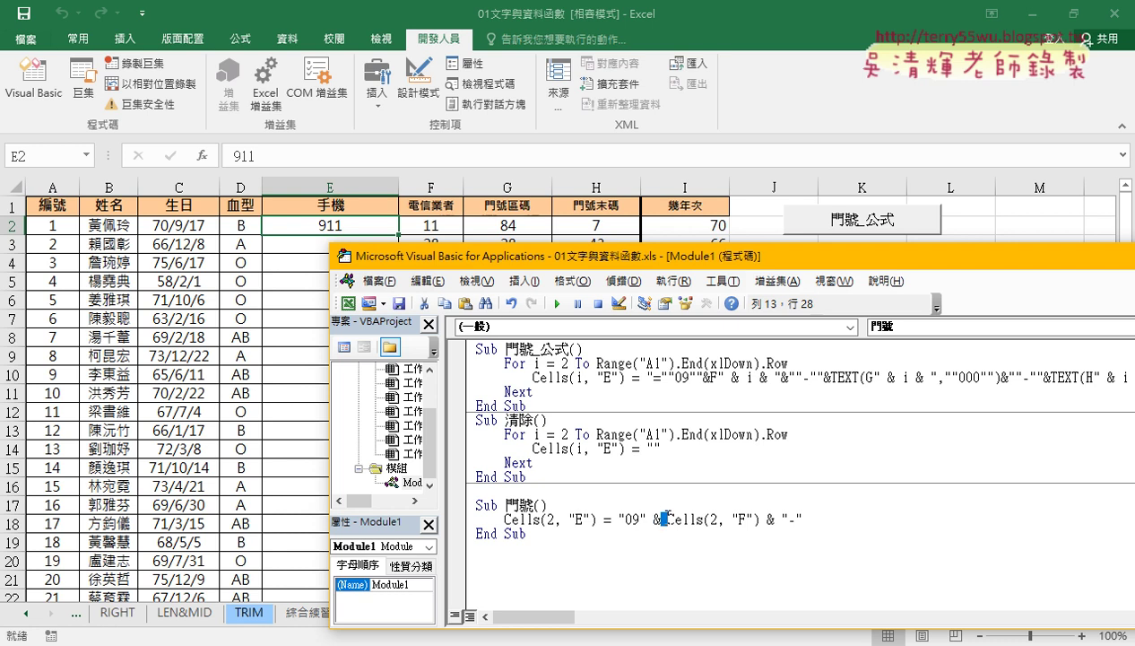
click(854, 513)
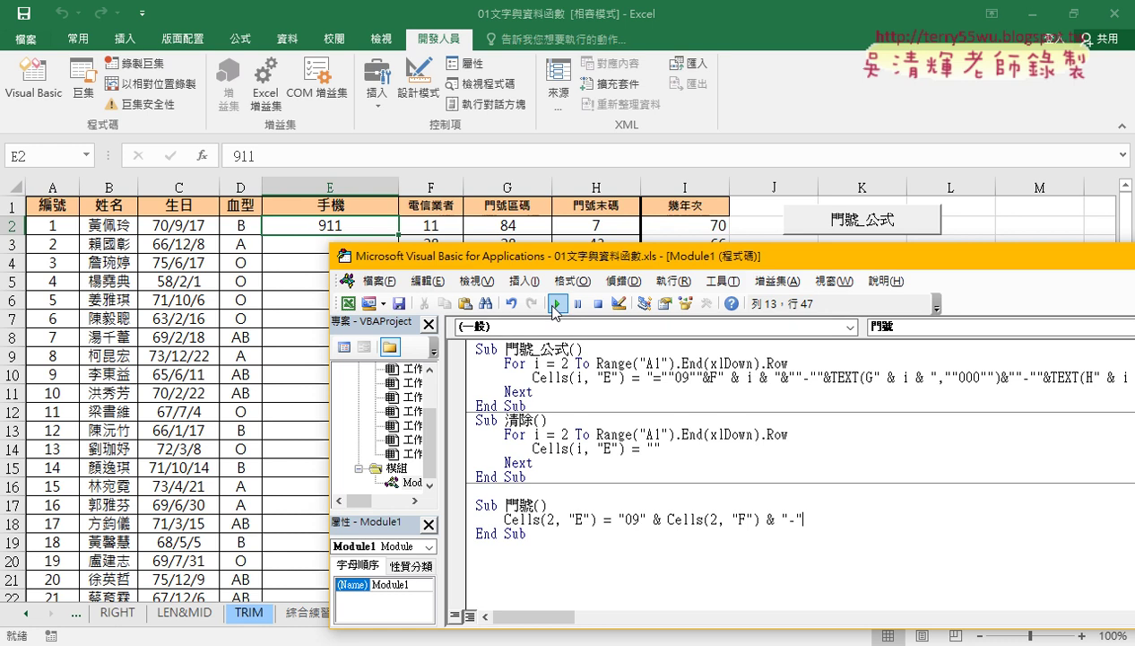
click(557, 303)
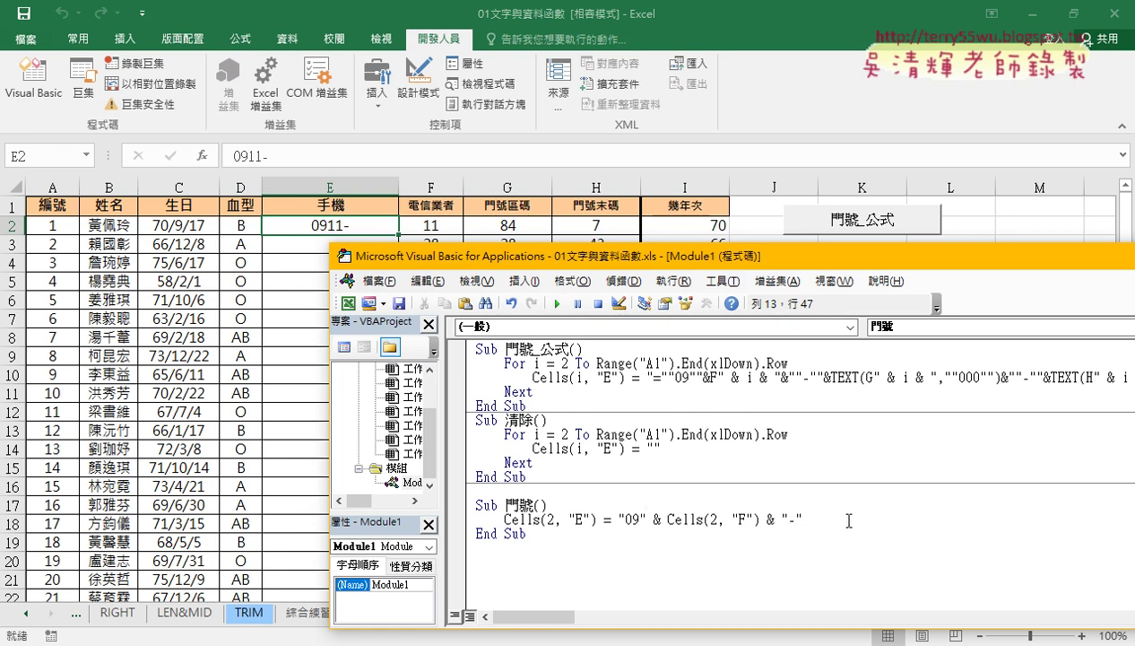
Add another & after the hyphen at the end of the Cells(2, "E") line.
text( &)
Extend the line with vba.Format, completing the function name from the IntelliSense list.
text( v)
text(ba)
text(.)
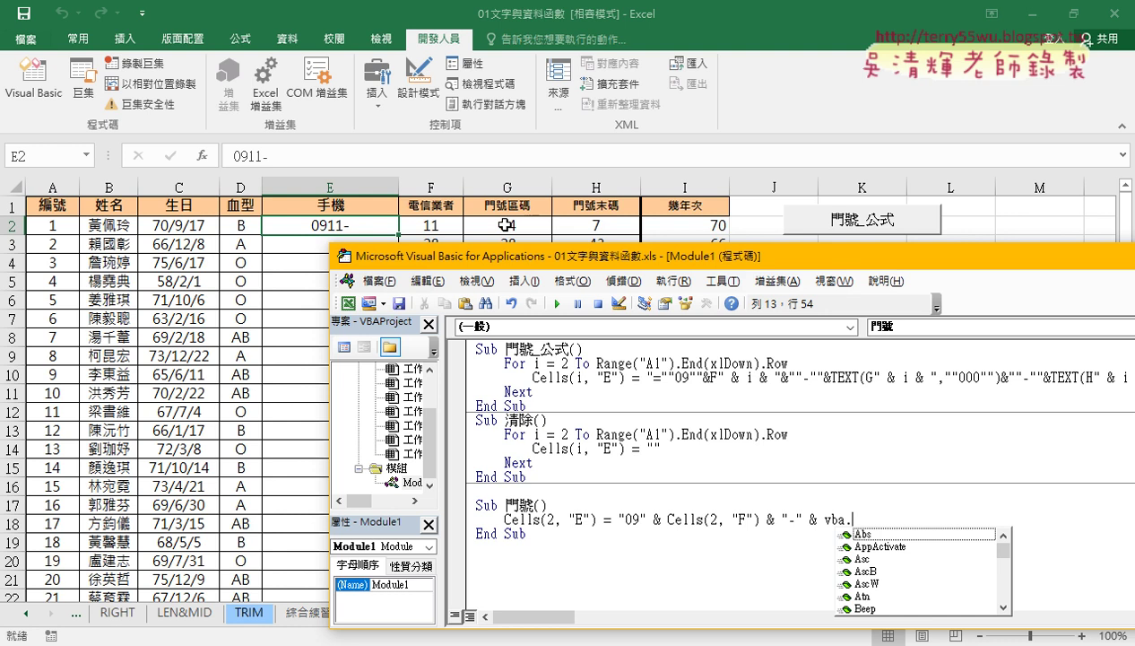
text(F)
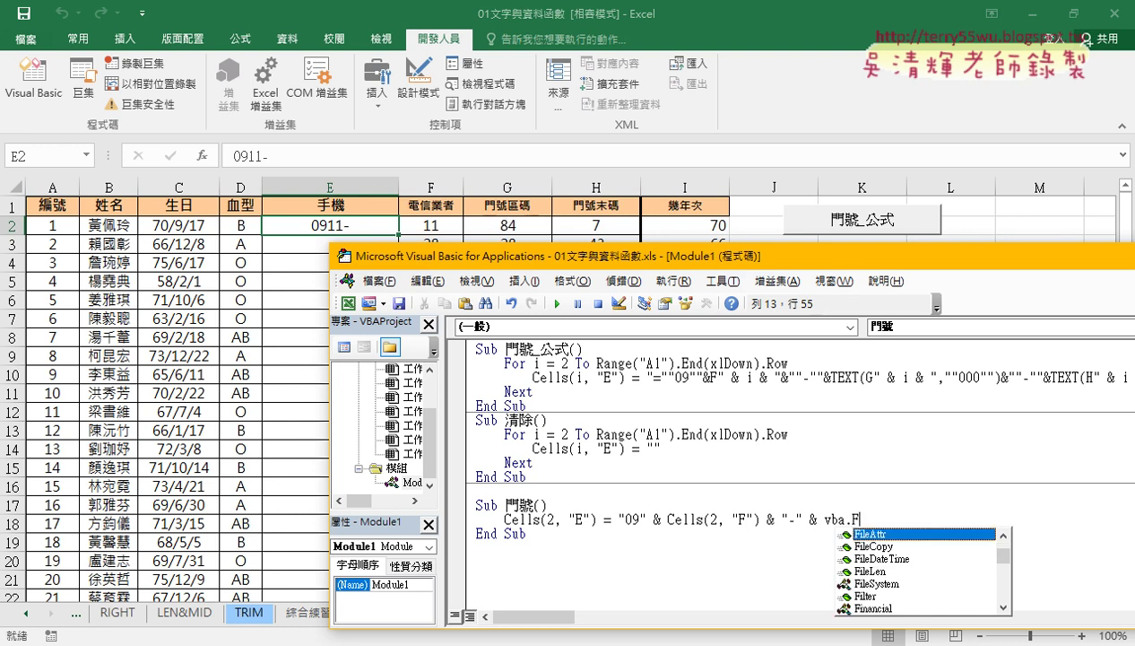
text(o)
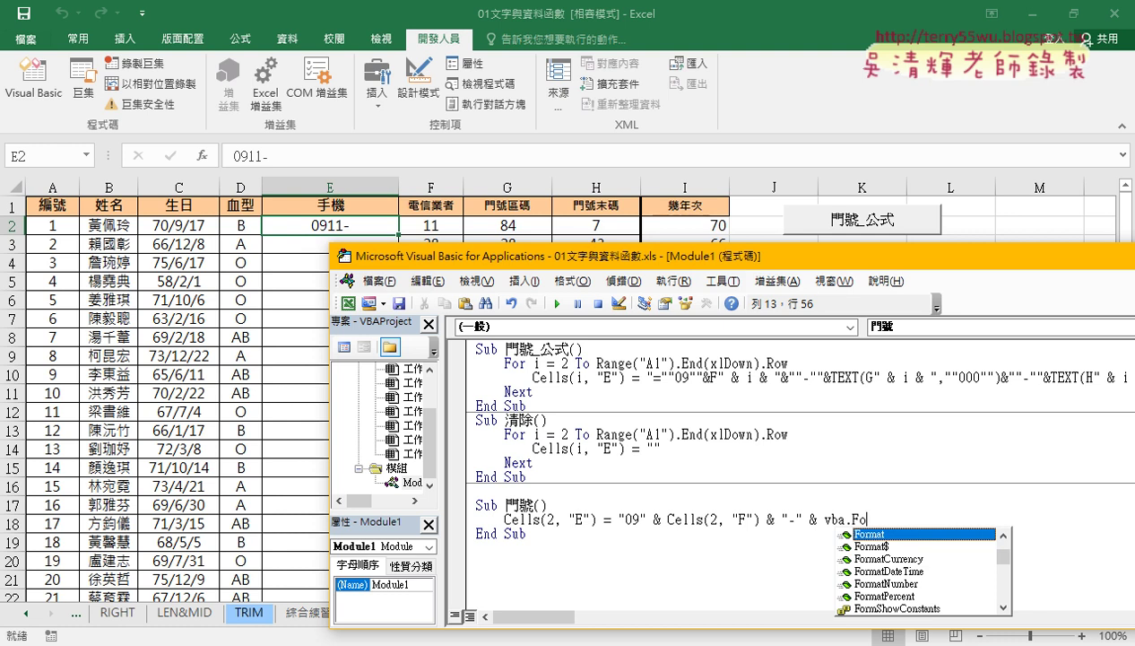
double_click(893, 533)
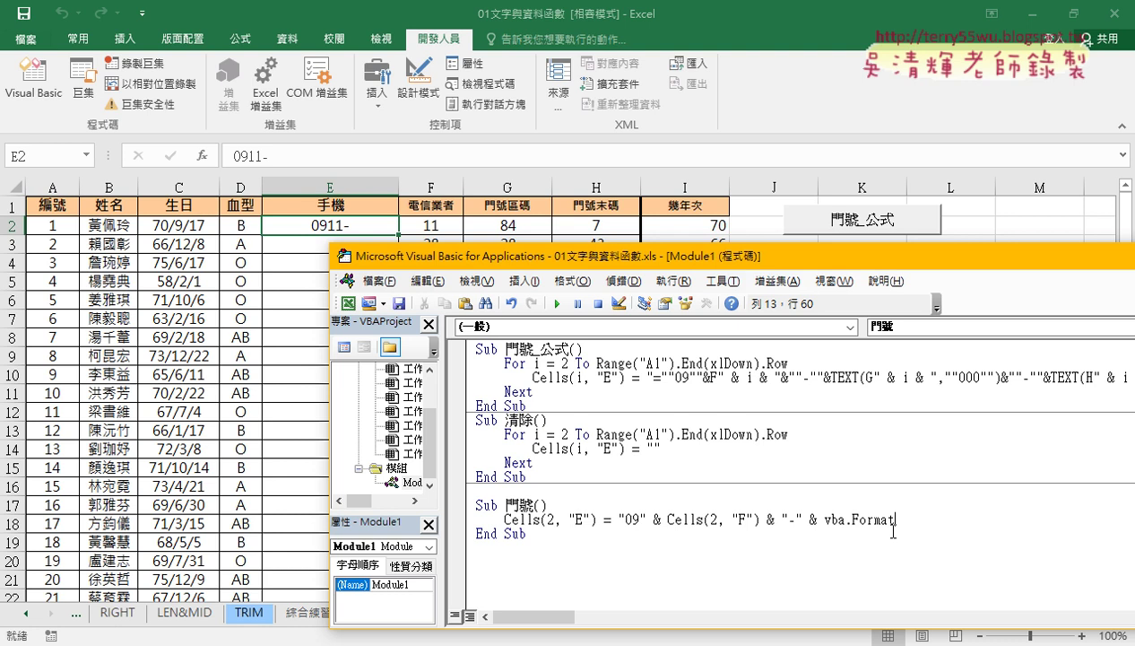
key(Left)
key(Left)
key(Left)
key(F1)
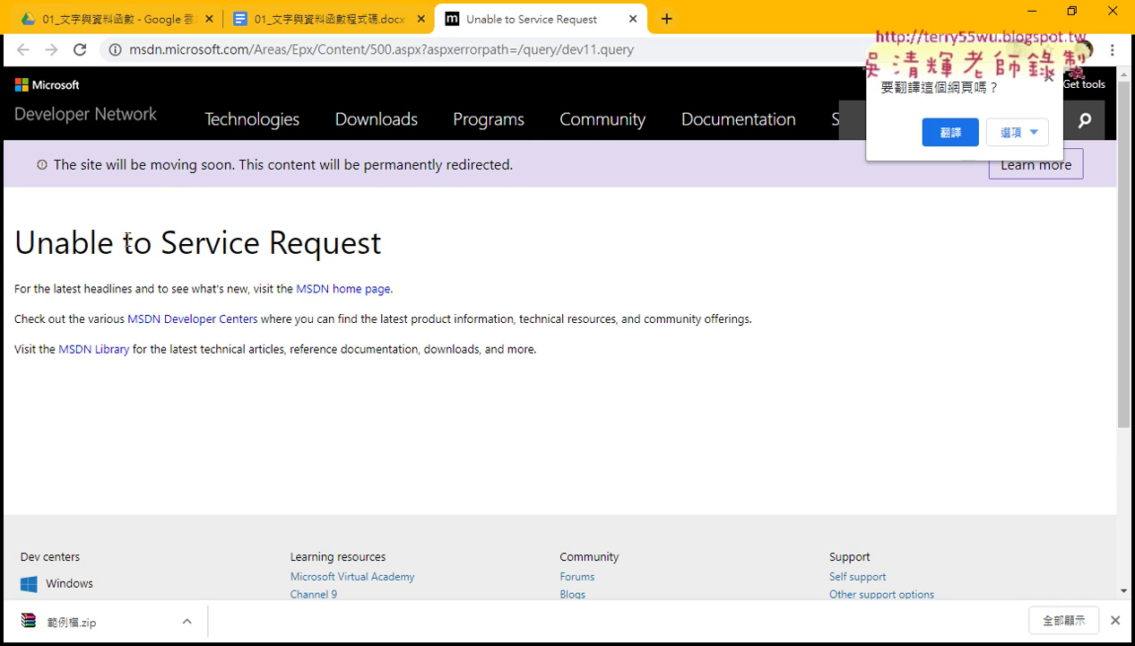
drag(122, 242, 392, 246)
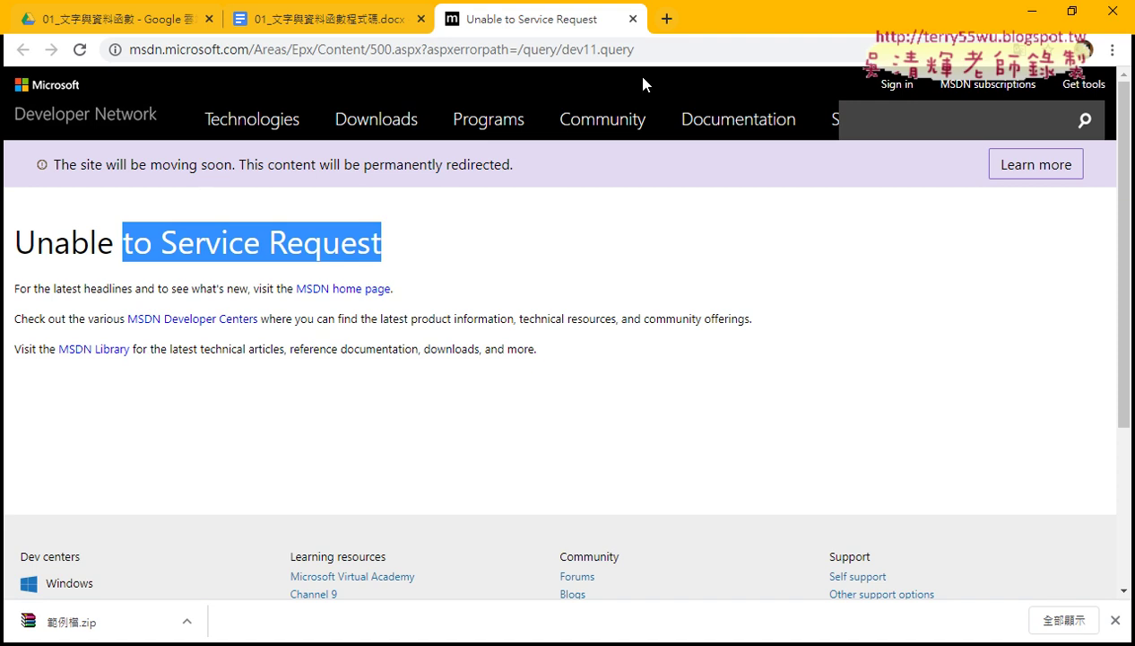
click(633, 19)
click(1033, 11)
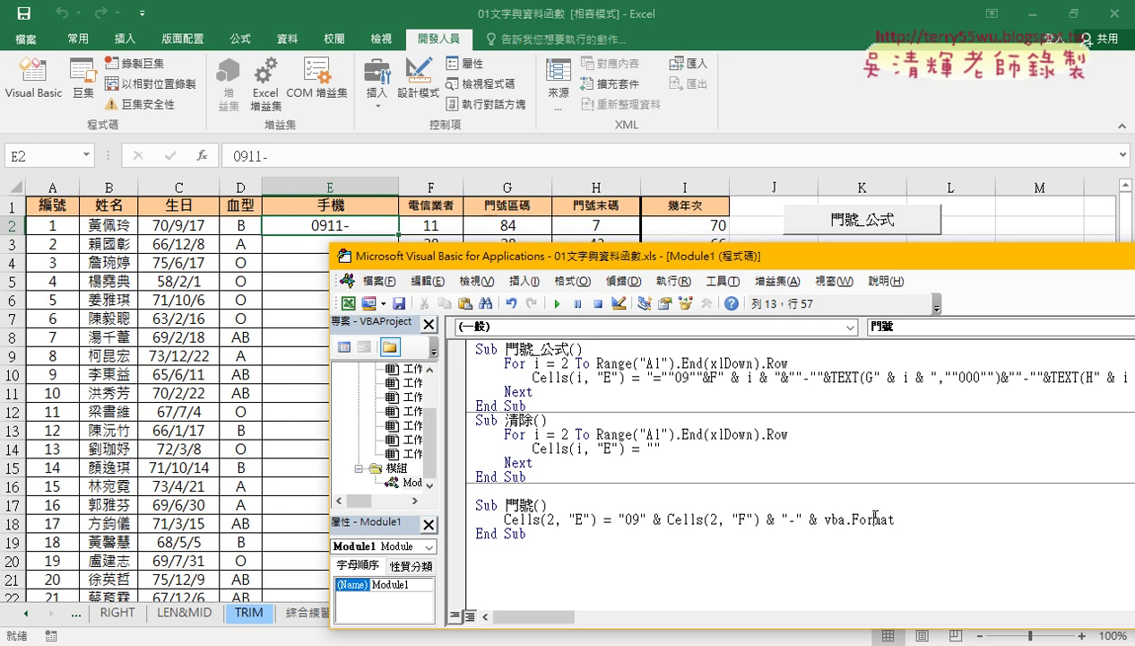
key(F1)
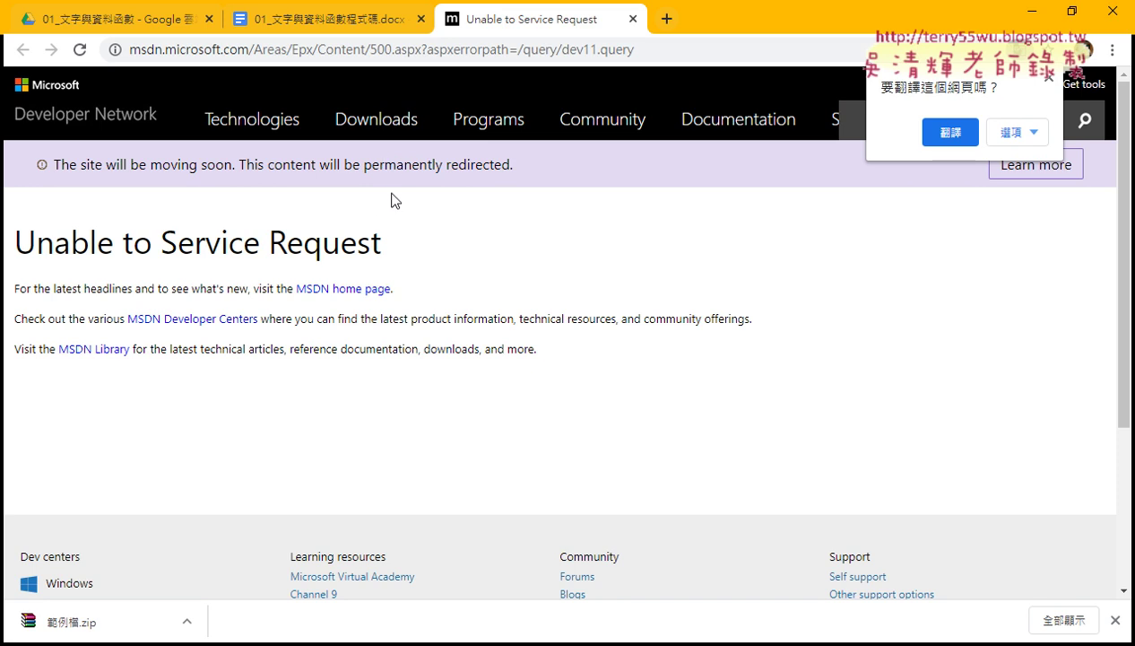
click(633, 19)
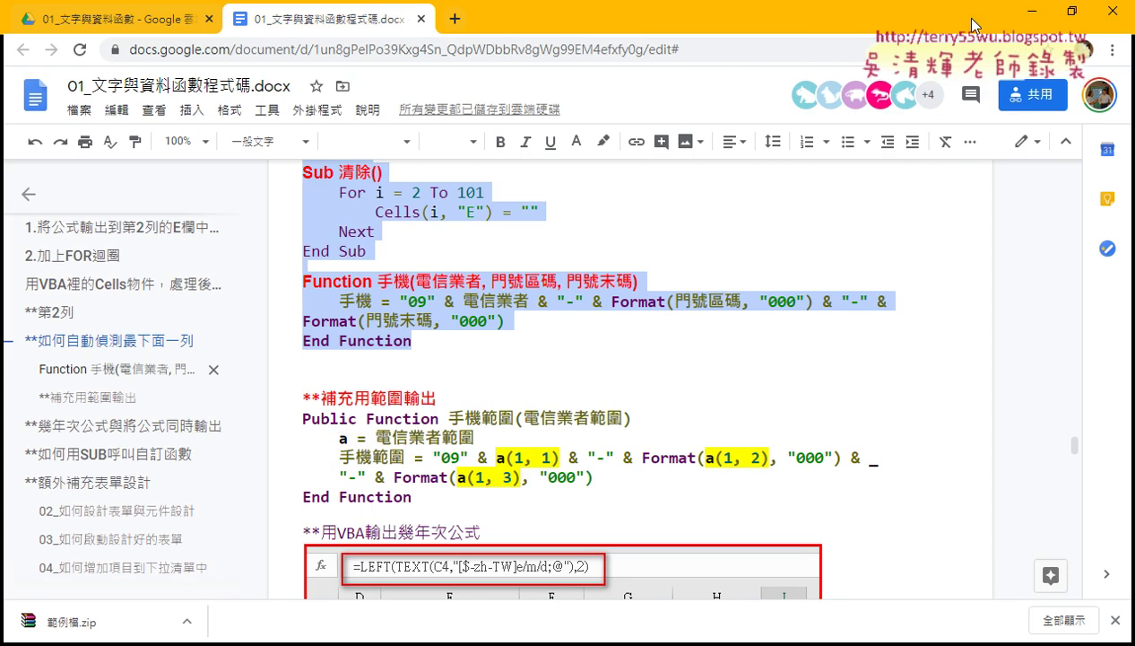
click(1031, 10)
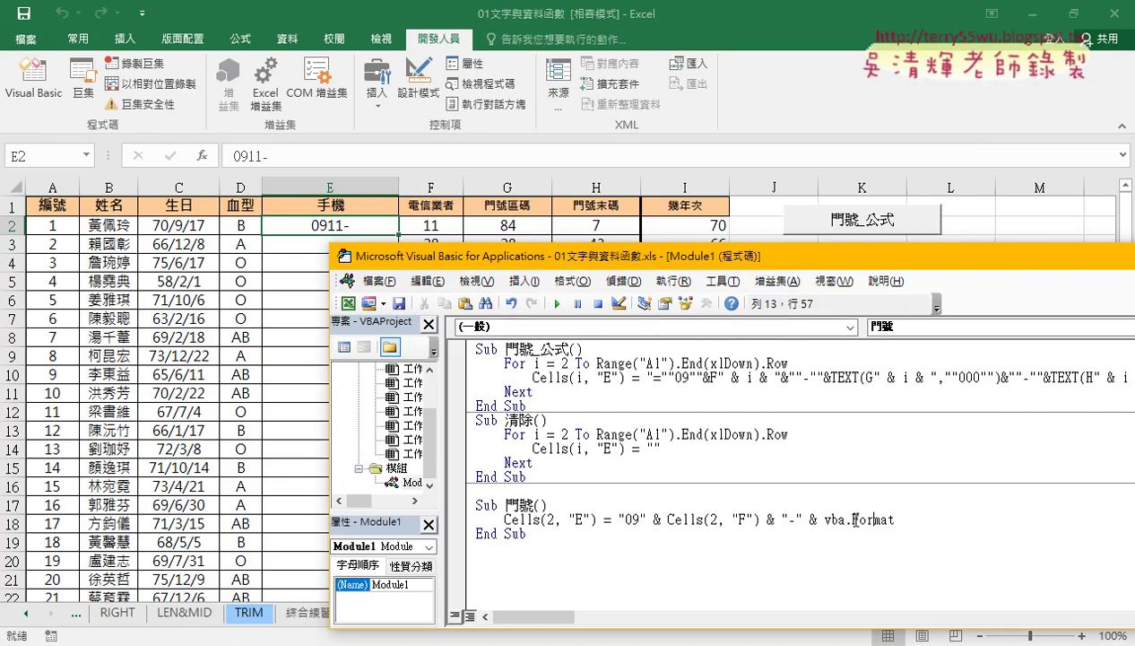
drag(852, 517, 826, 520)
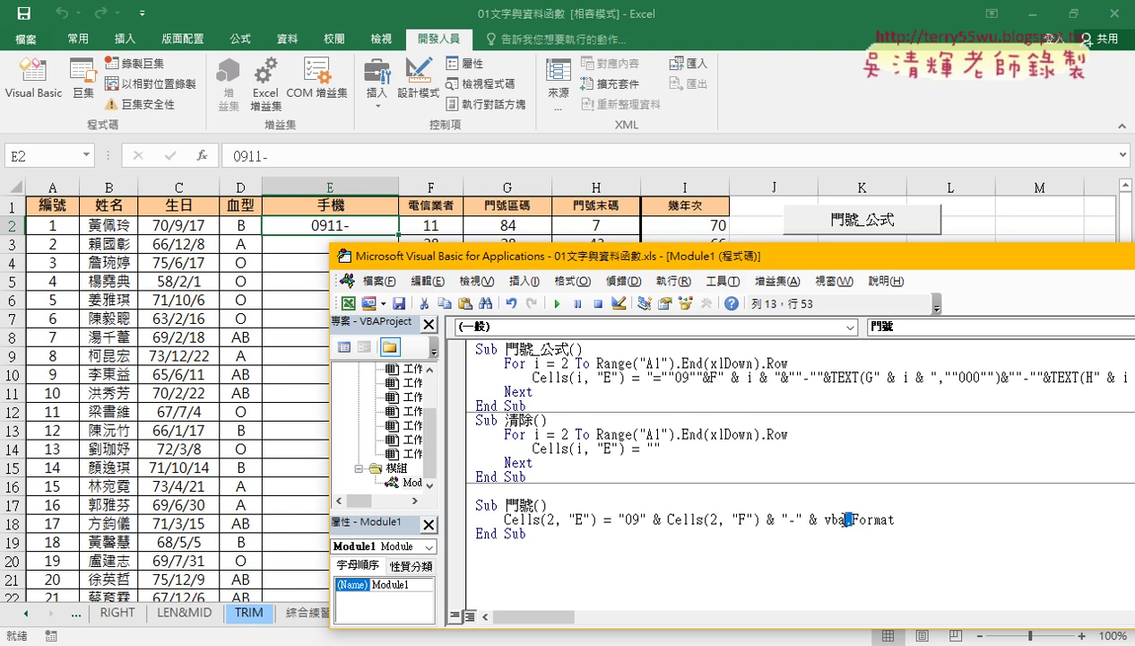
click(919, 517)
Append VBA.Format(Cells(2, "G"), "000") to pad column G's value to three digits.
text(()
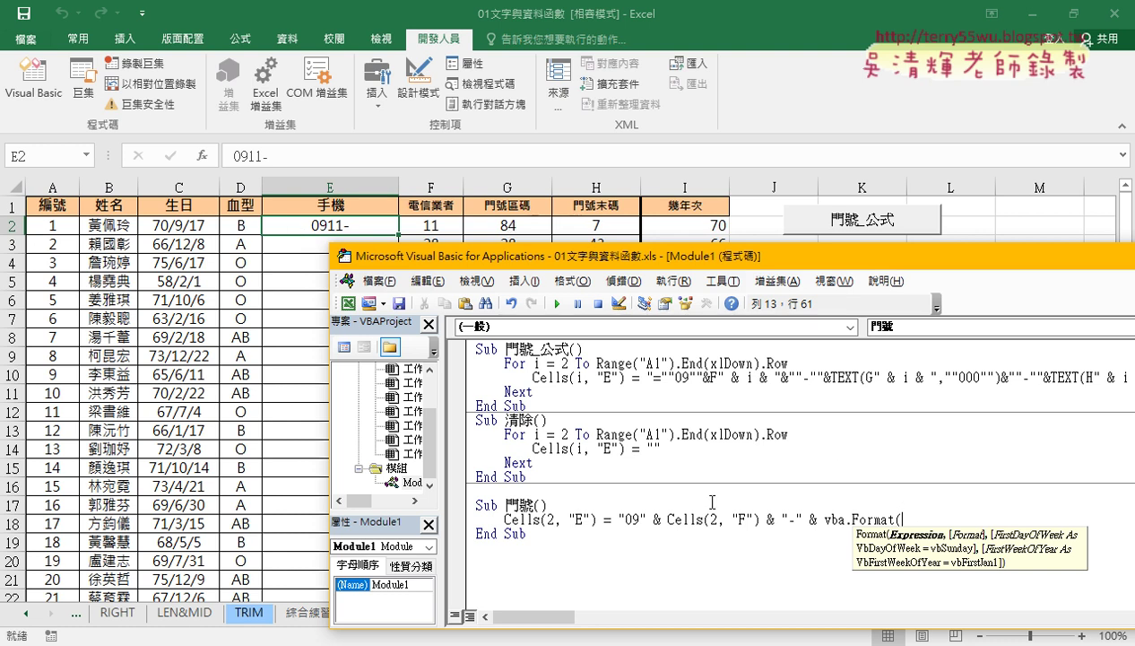
drag(760, 519, 667, 519)
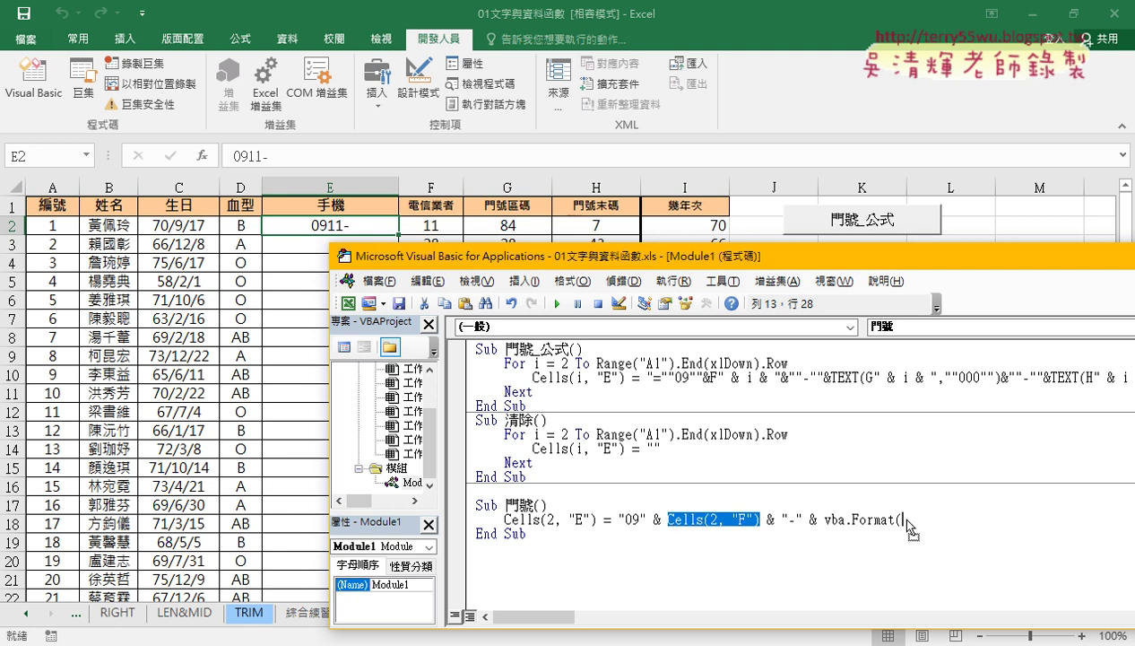
drag(906, 523, 904, 520)
key(ctrl+Right)
key(ctrl+Right)
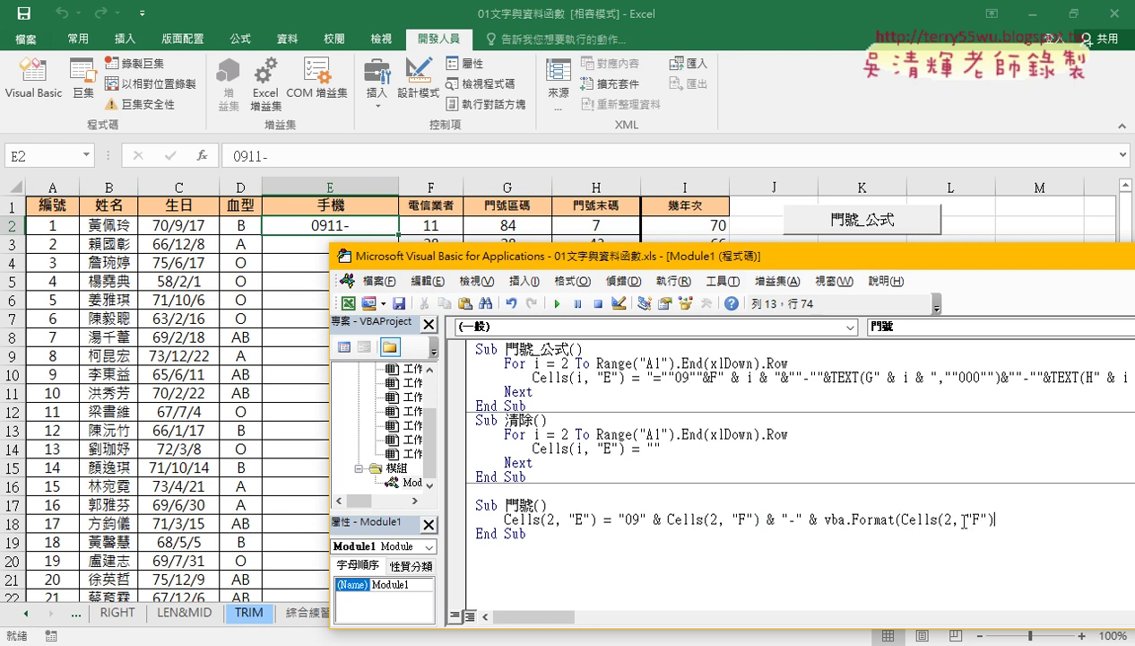
key(Right)
key(shift+Right)
text(G)
key(Right)
key(Right)
text(,)
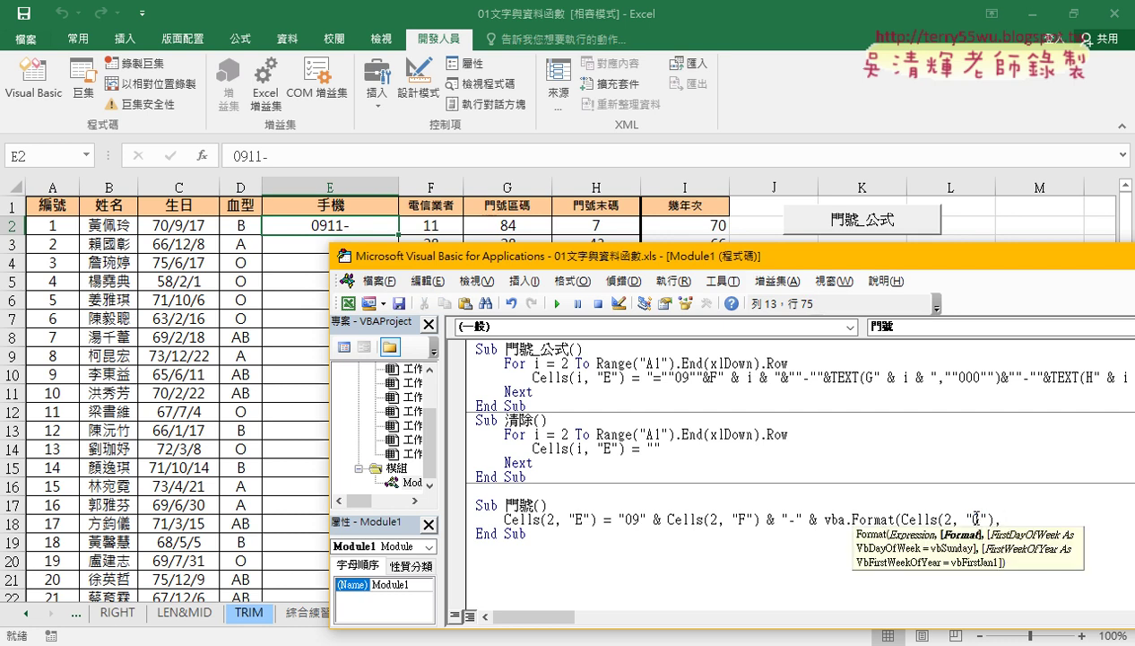
text(")
text(000)
text(")
text())
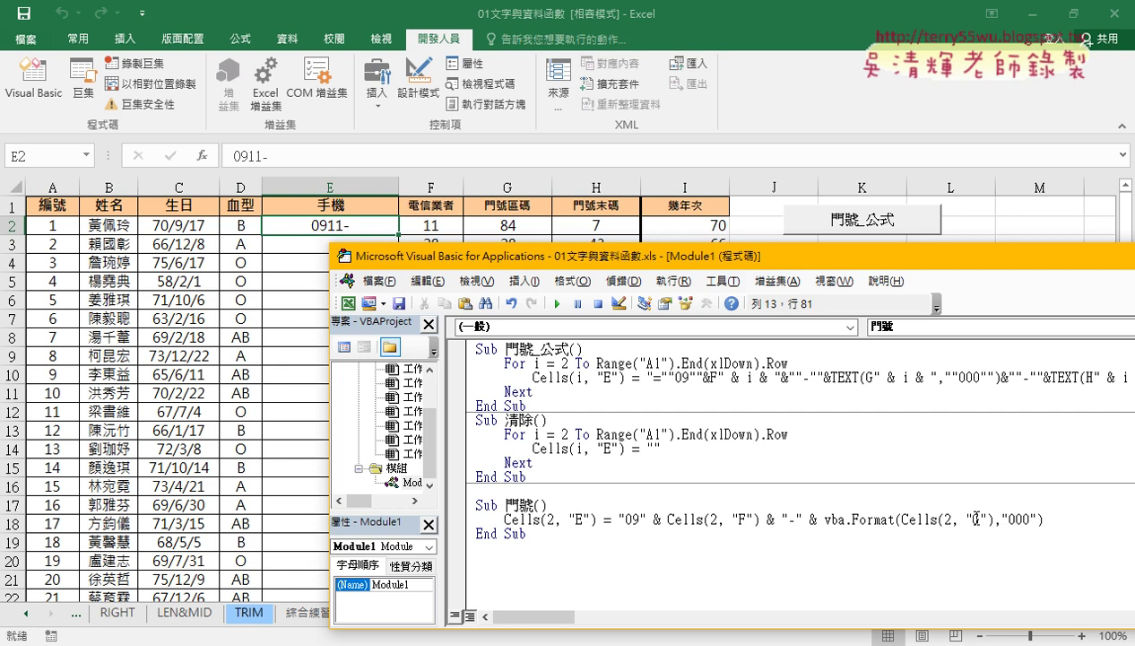
click(884, 562)
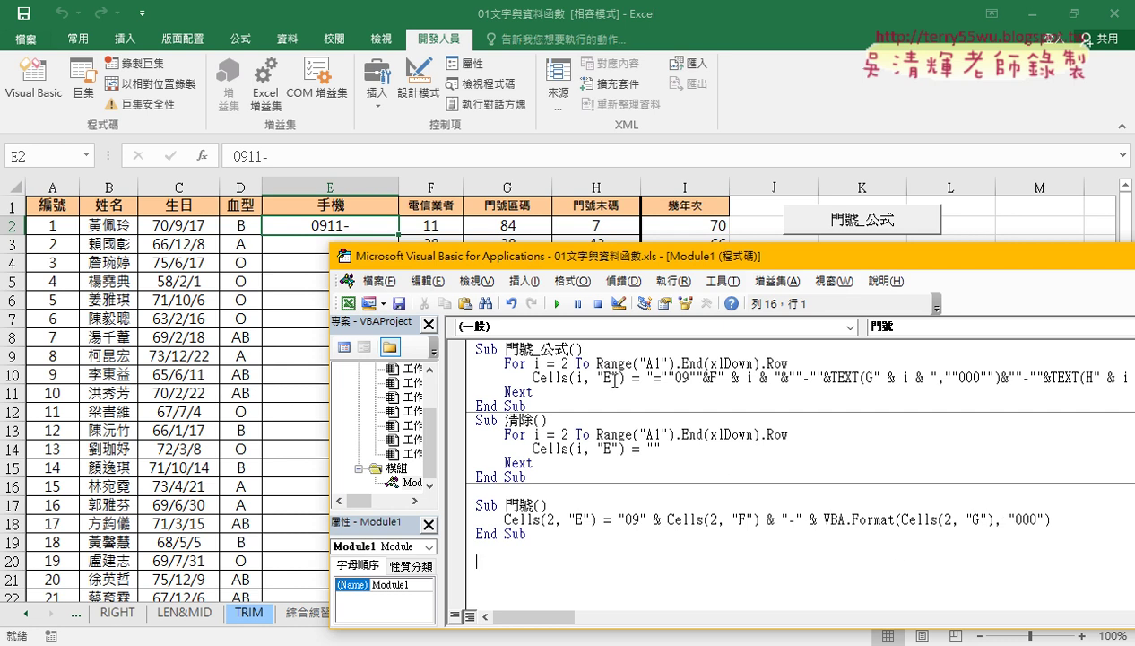
click(555, 520)
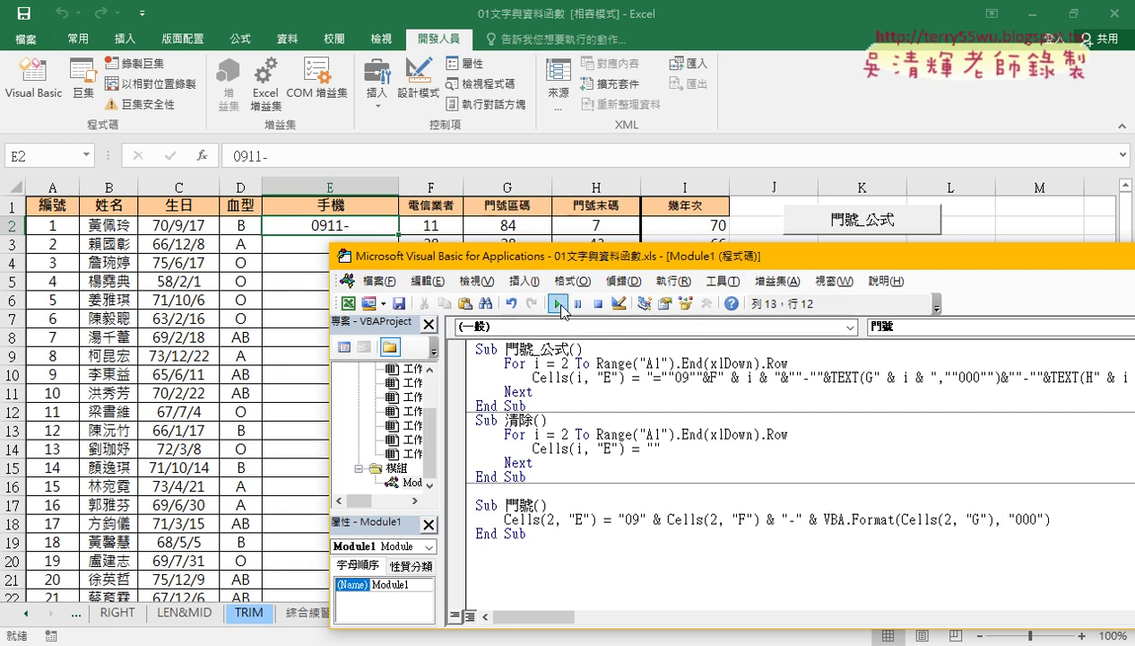
Run the 門號 macro to update E2 and widen the code window.
click(557, 303)
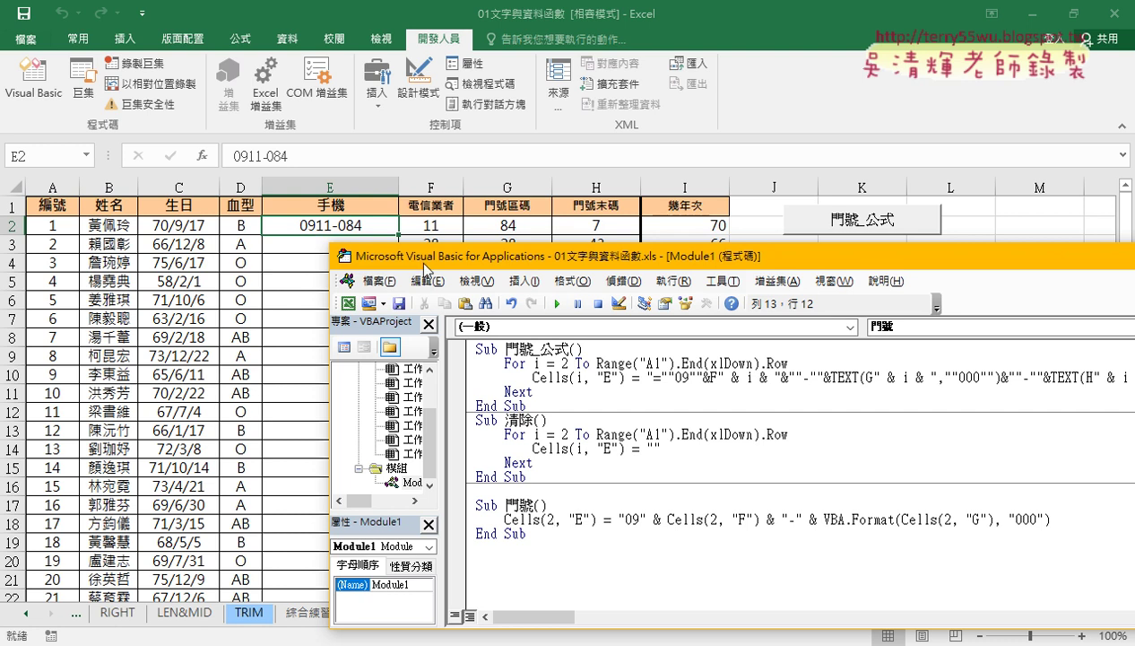
drag(419, 258, 160, 258)
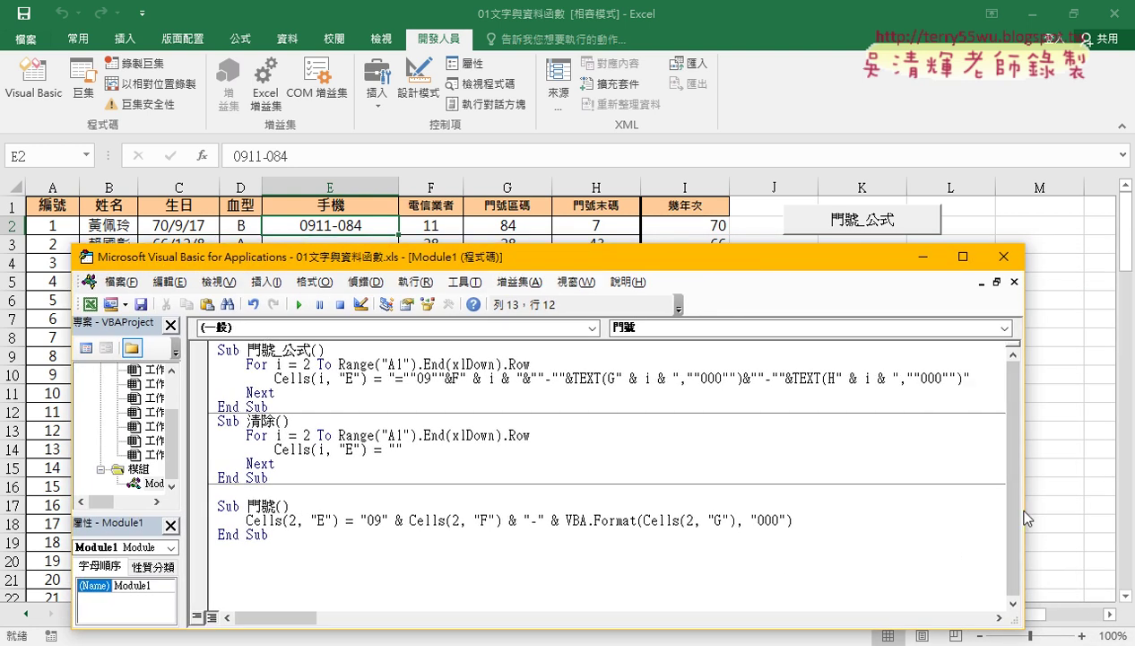
drag(1024, 507, 1123, 507)
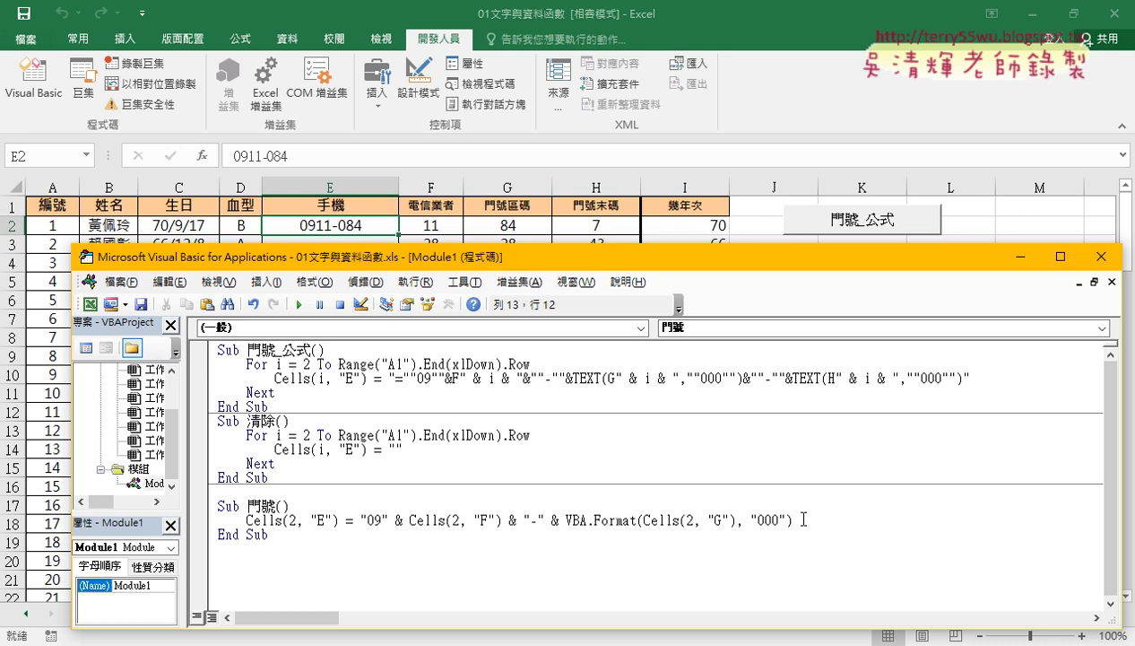
double_click(713, 518)
click(838, 524)
drag(838, 524, 504, 525)
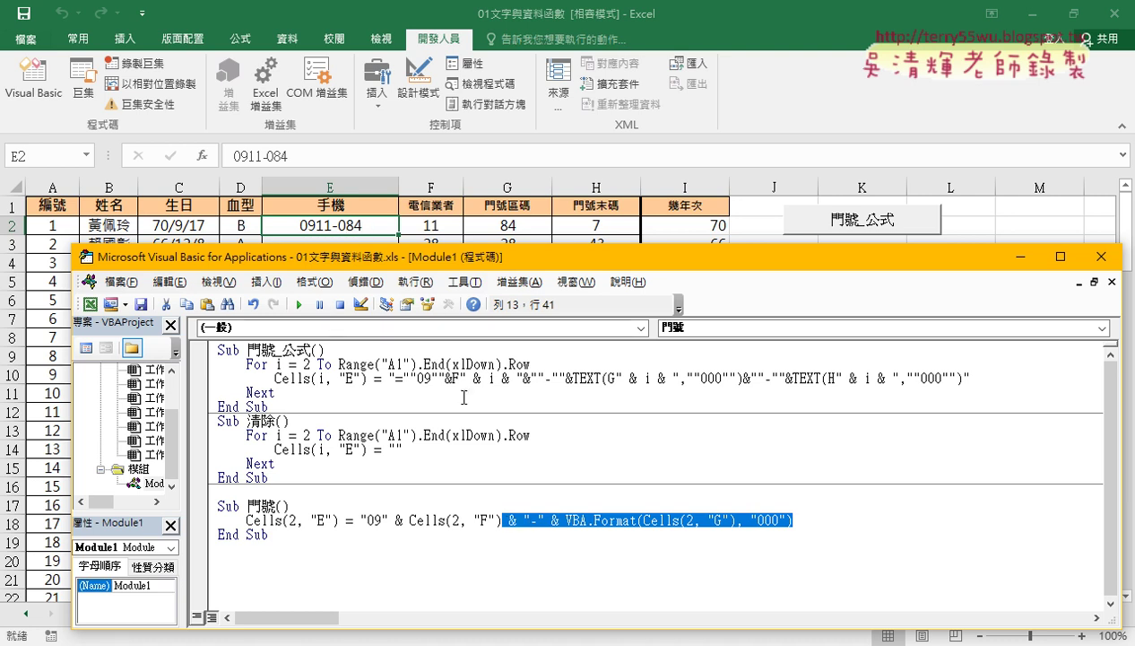
drag(699, 519, 805, 527)
drag(805, 523, 798, 520)
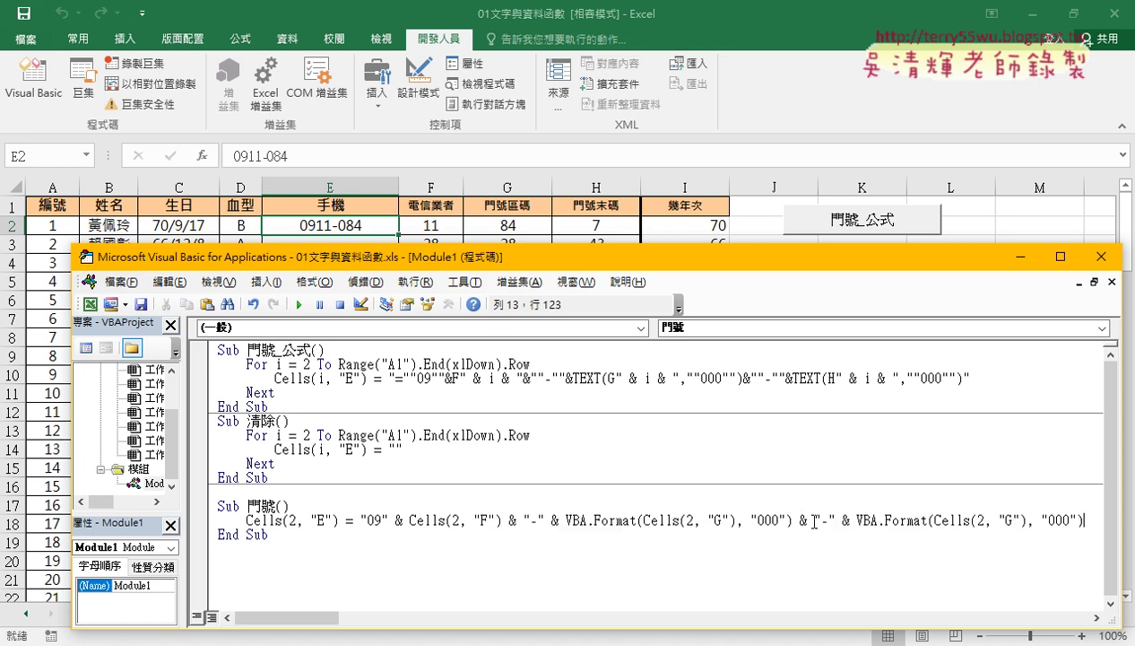
click(1011, 518)
double_click(1011, 519)
text(H)
click(299, 305)
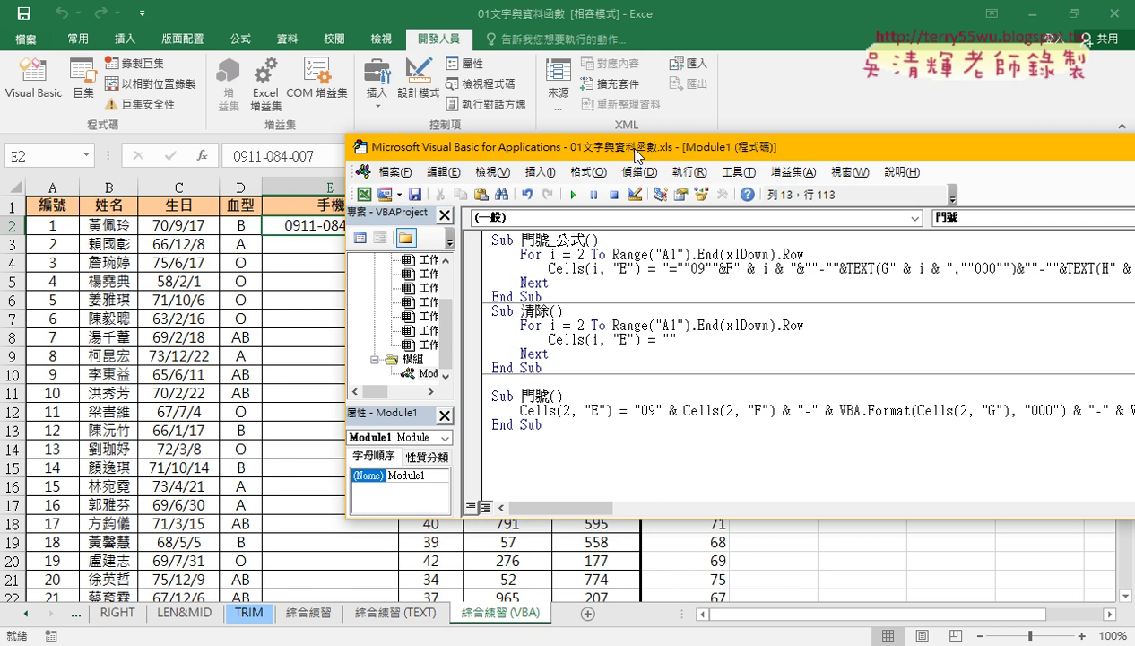
Copy the For i = 2 To Range("A1").End(xlDown).Row line from 門號_公式 into Sub 門號.
drag(365, 263, 644, 150)
click(618, 378)
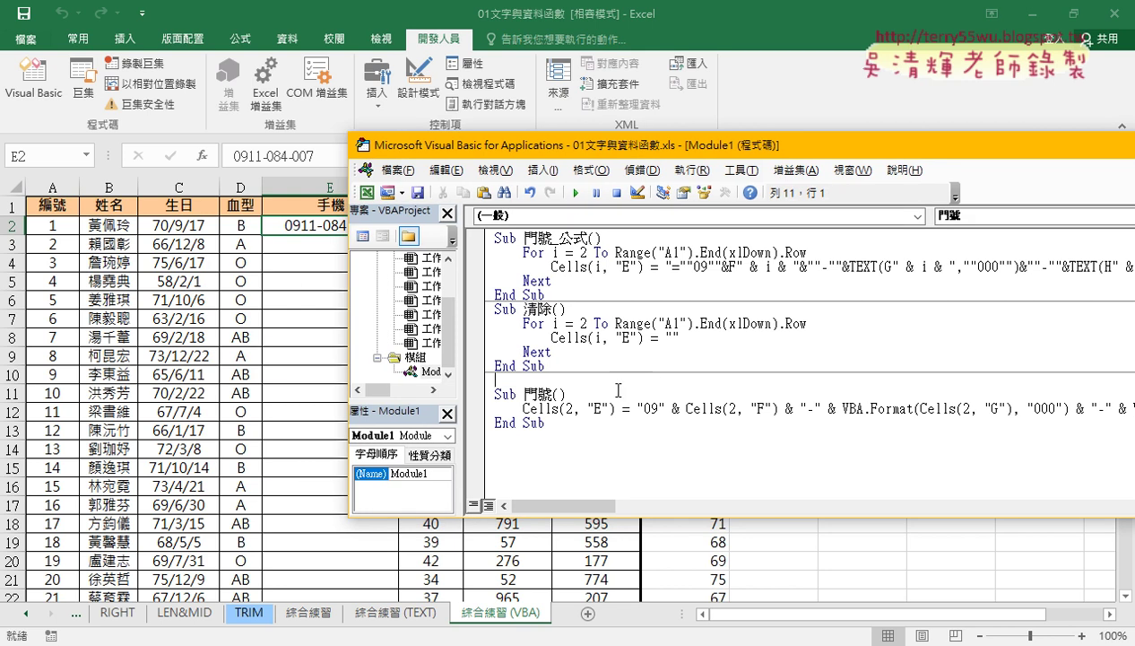
key(Down)
key(End)
key(Return)
key(Return)
key(Up)
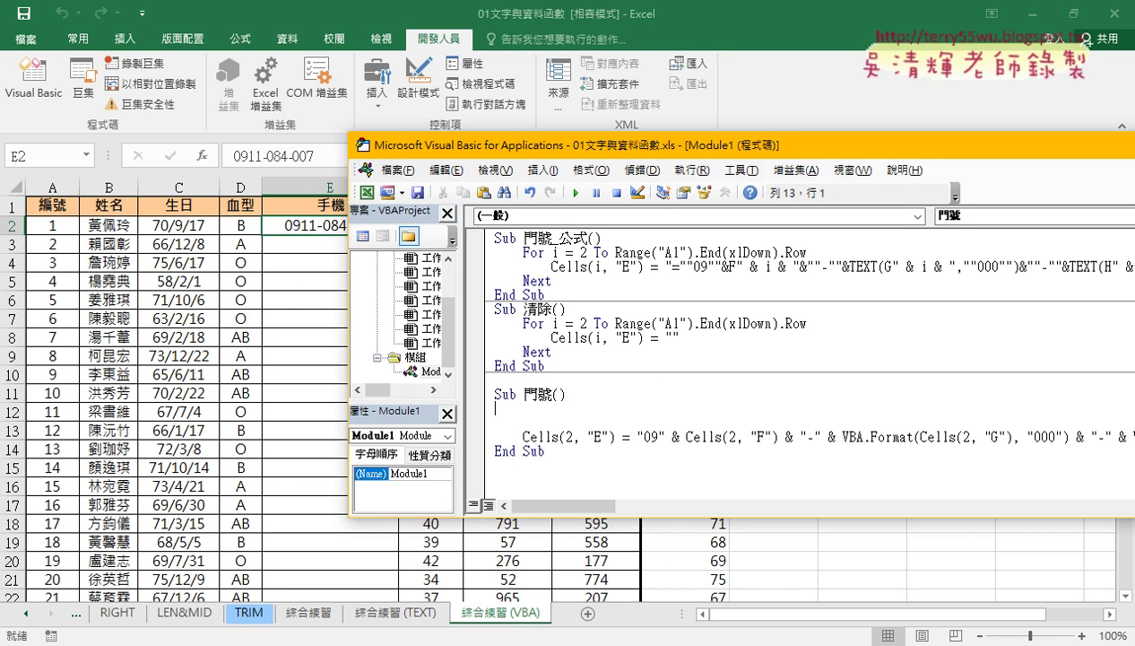
drag(805, 252, 459, 251)
drag(532, 254, 519, 417)
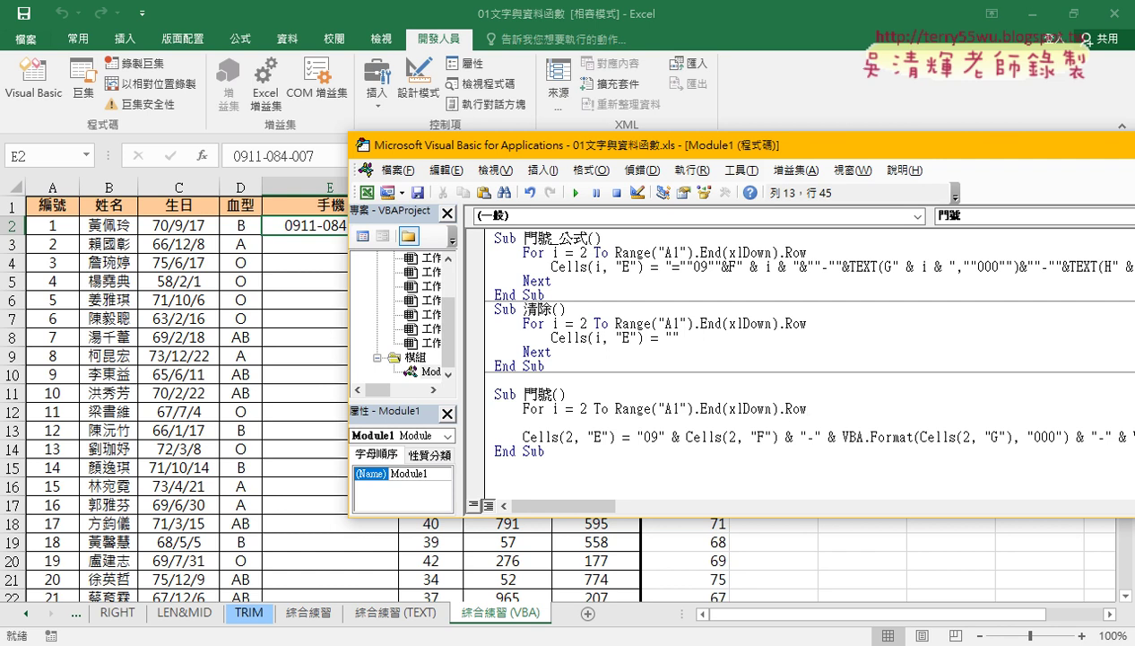
Close the loop with Next and move the Cells line inside it, indented.
key(Return)
key(Return)
text(nex)
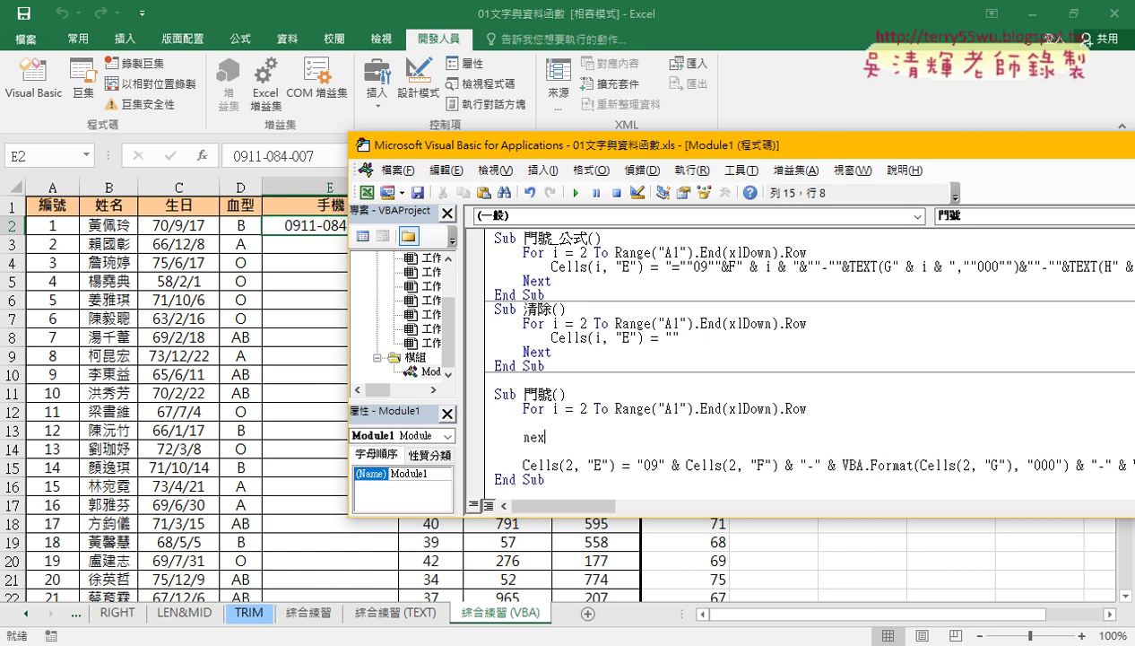
text(t)
click(484, 467)
drag(507, 466, 497, 428)
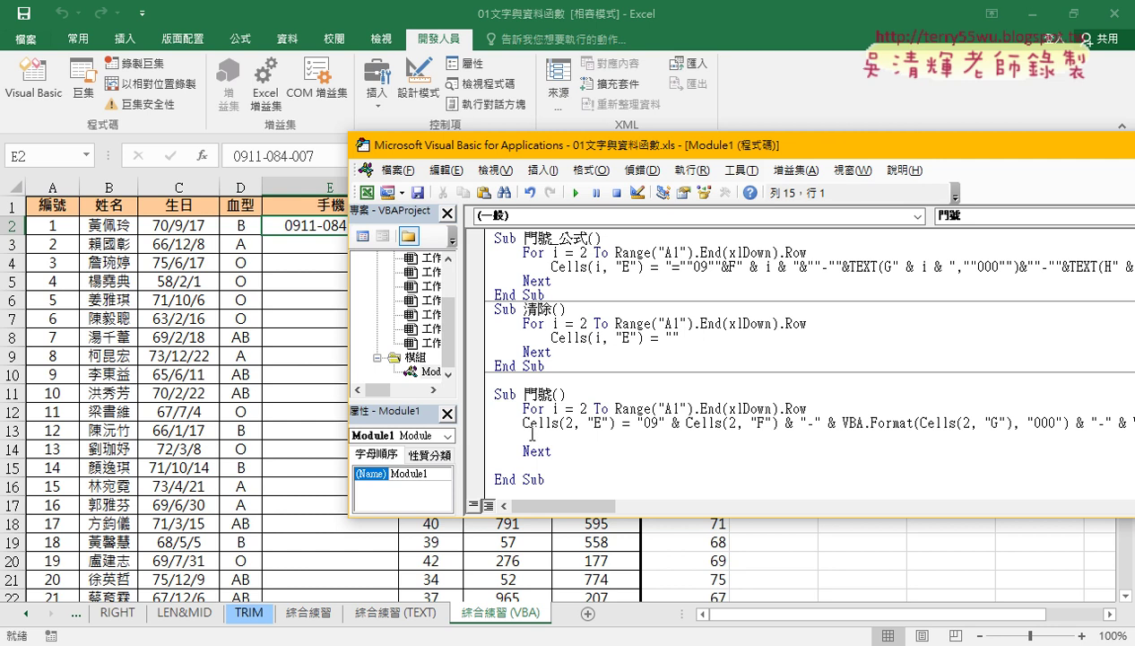
key(BackSpace)
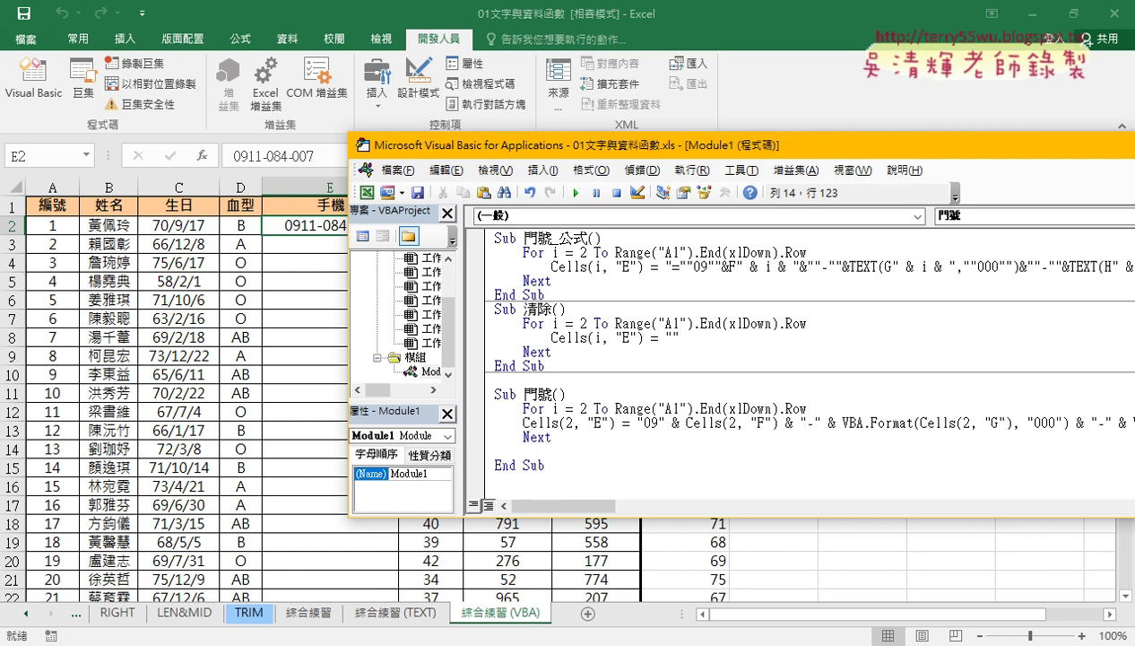
click(522, 422)
key(Tab)
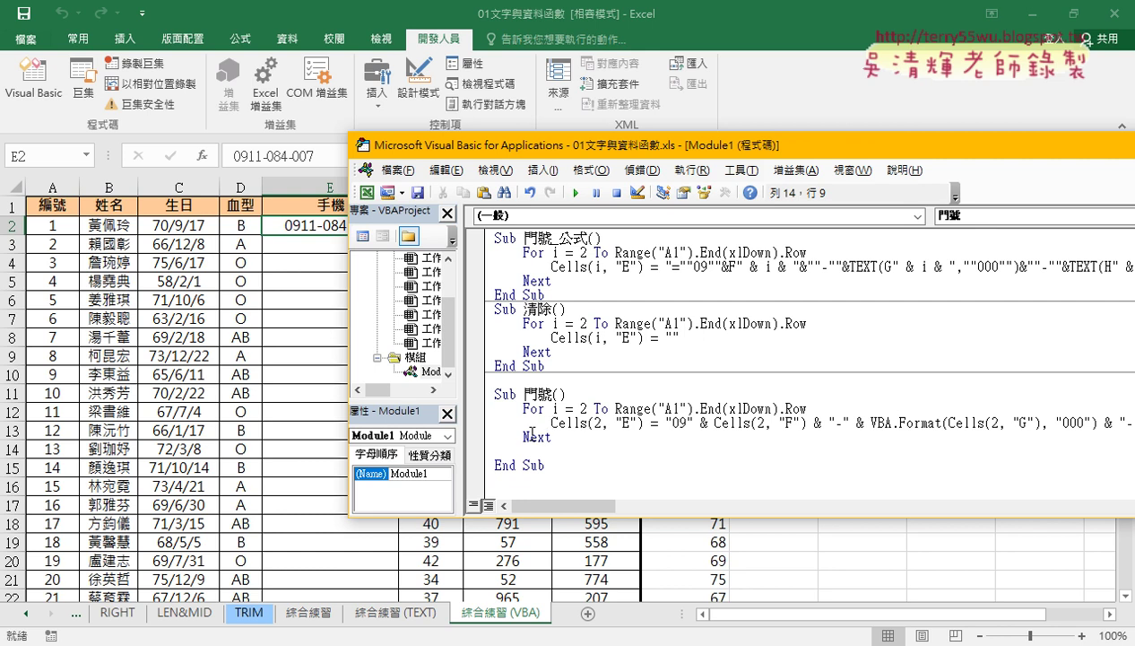
click(553, 438)
key(Delete)
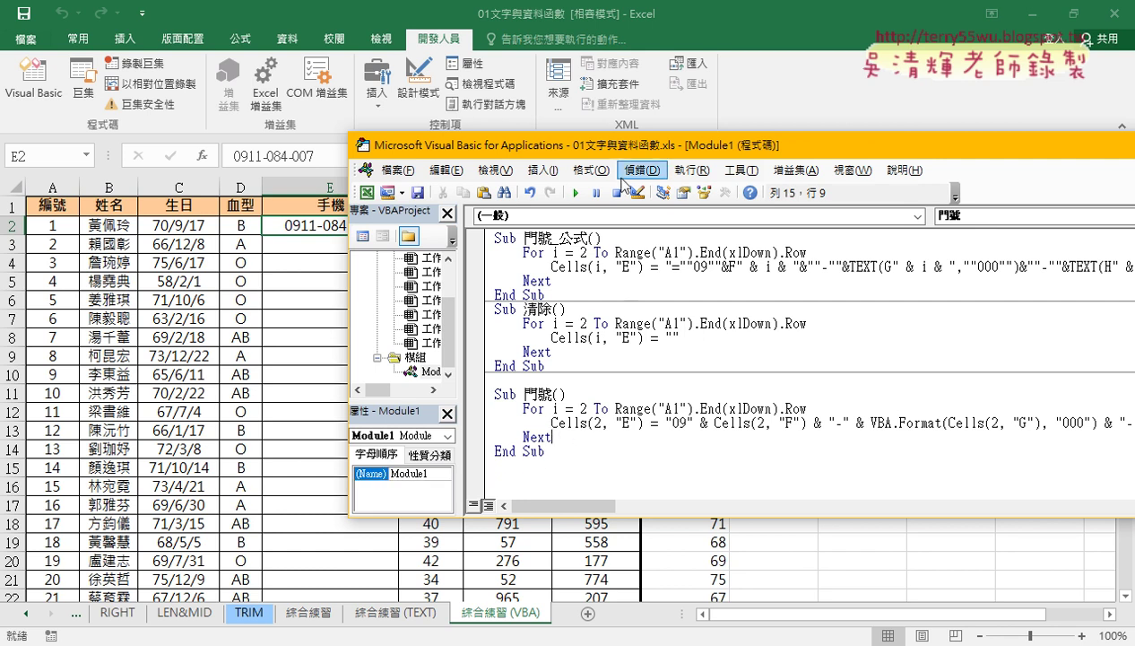
drag(619, 148, 338, 154)
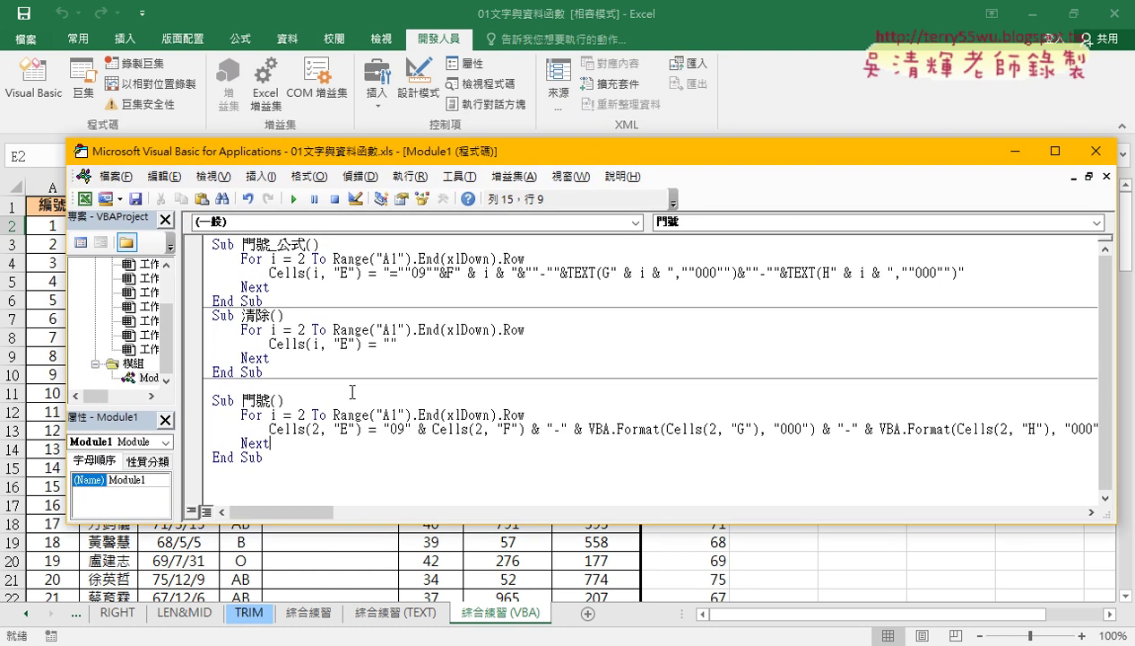
Replace row 2 with i in the E, F, G and H Cells references.
double_click(314, 428)
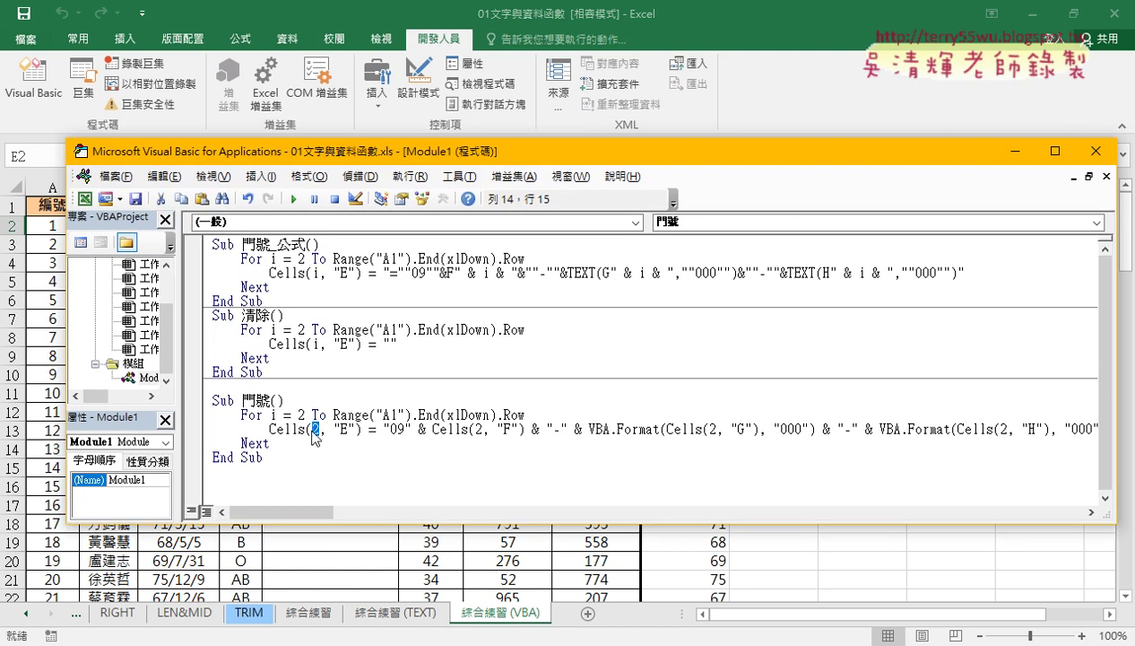
text(i)
double_click(479, 428)
text(i)
double_click(713, 430)
text(i)
double_click(1004, 428)
text(i)
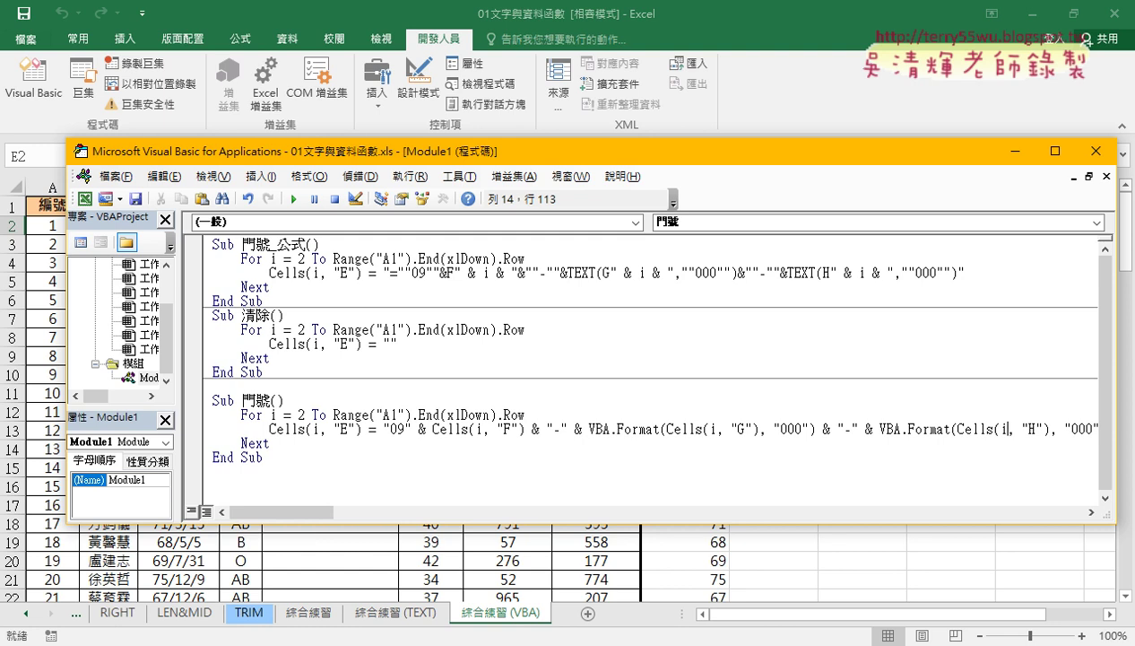
drag(519, 163, 877, 161)
click(778, 413)
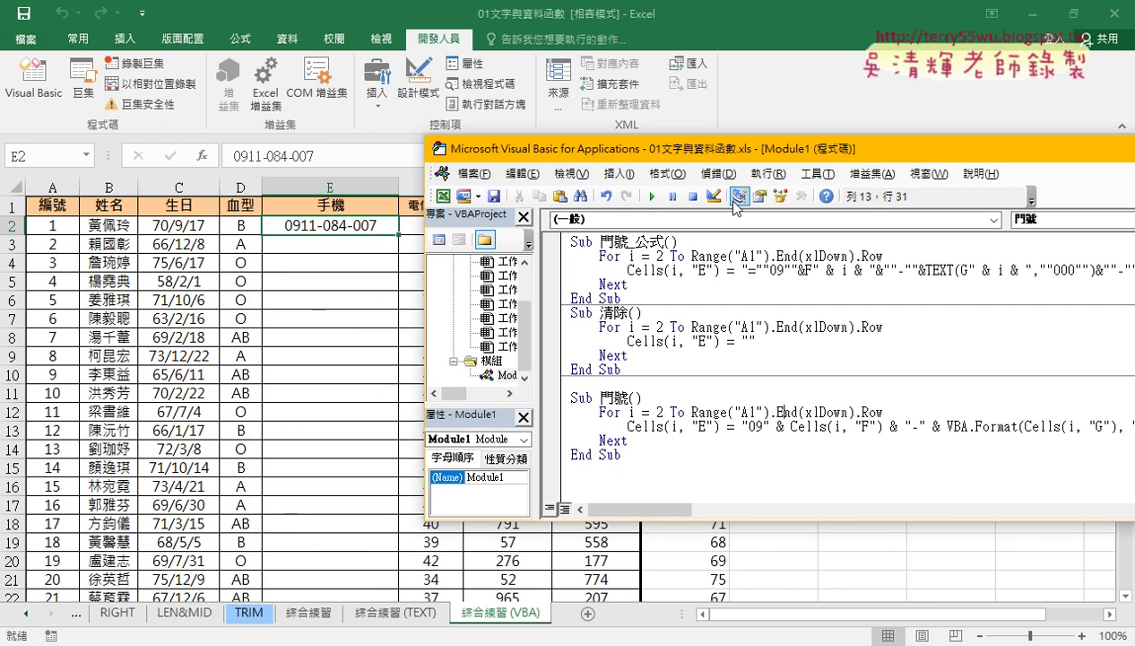
click(653, 198)
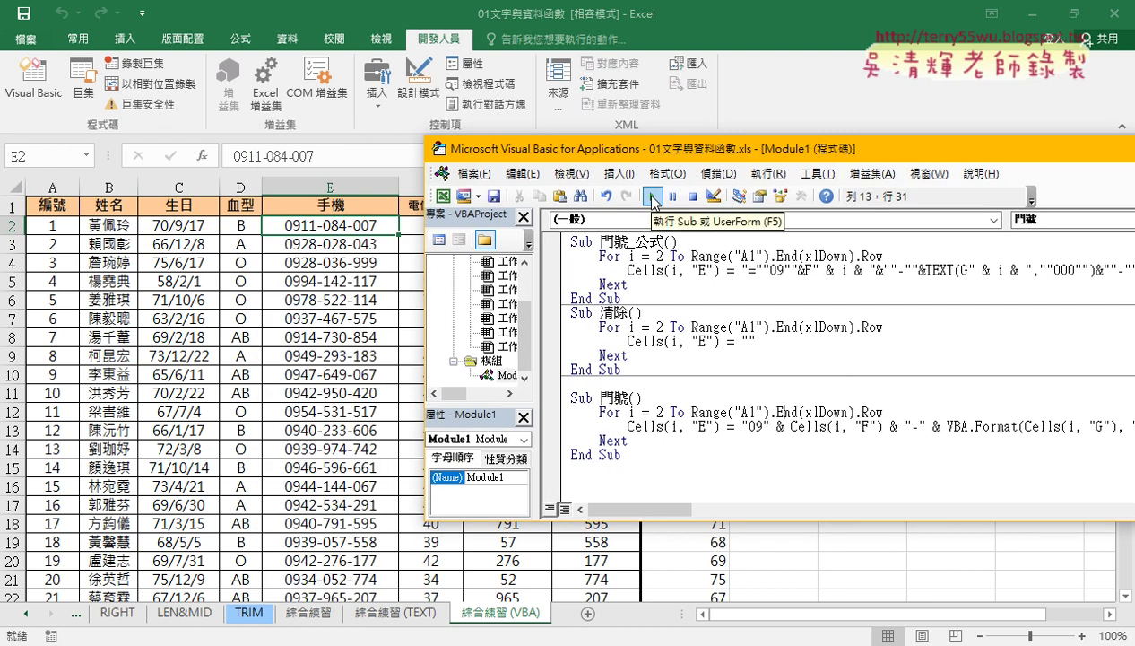
click(345, 229)
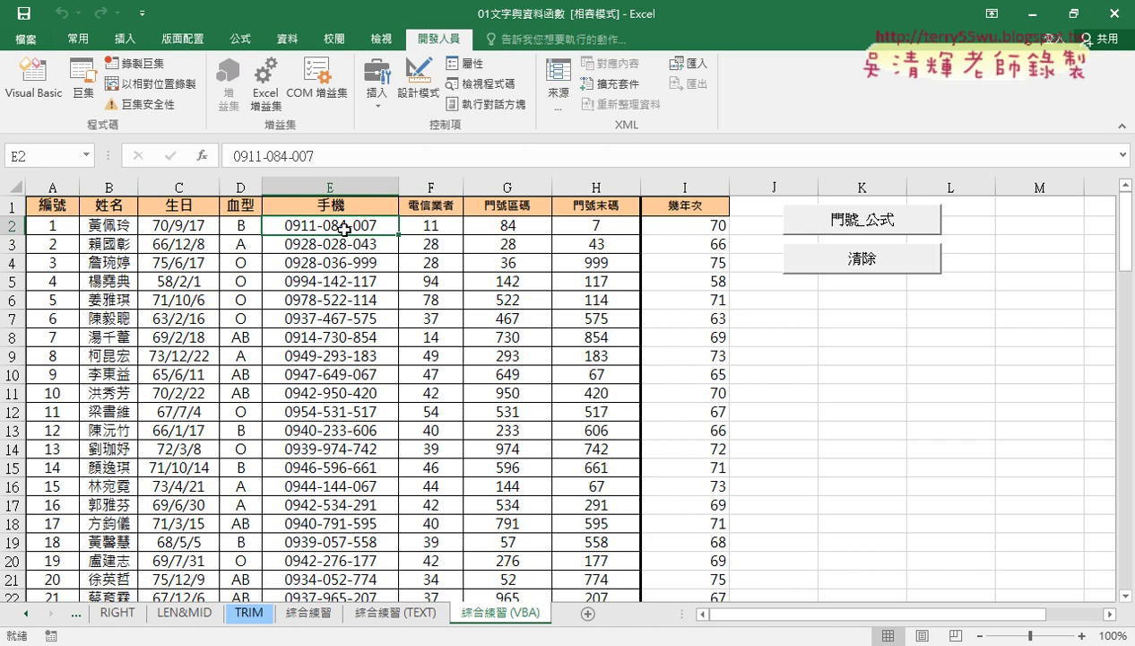
key(ctrl+Down)
key(ctrl+Up)
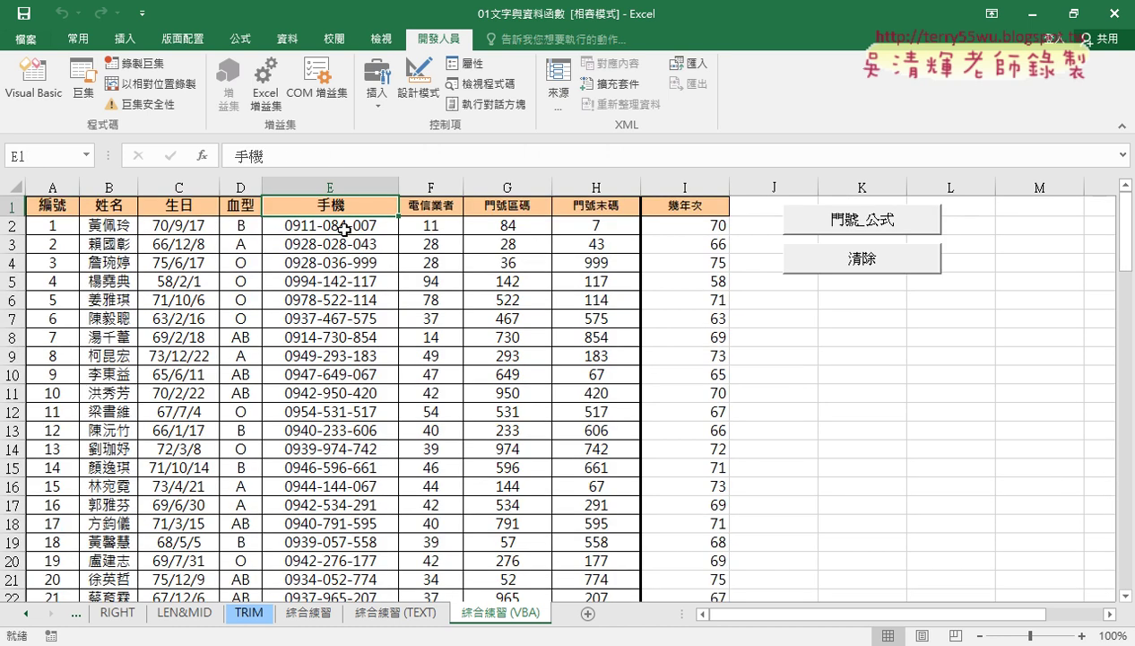
click(344, 229)
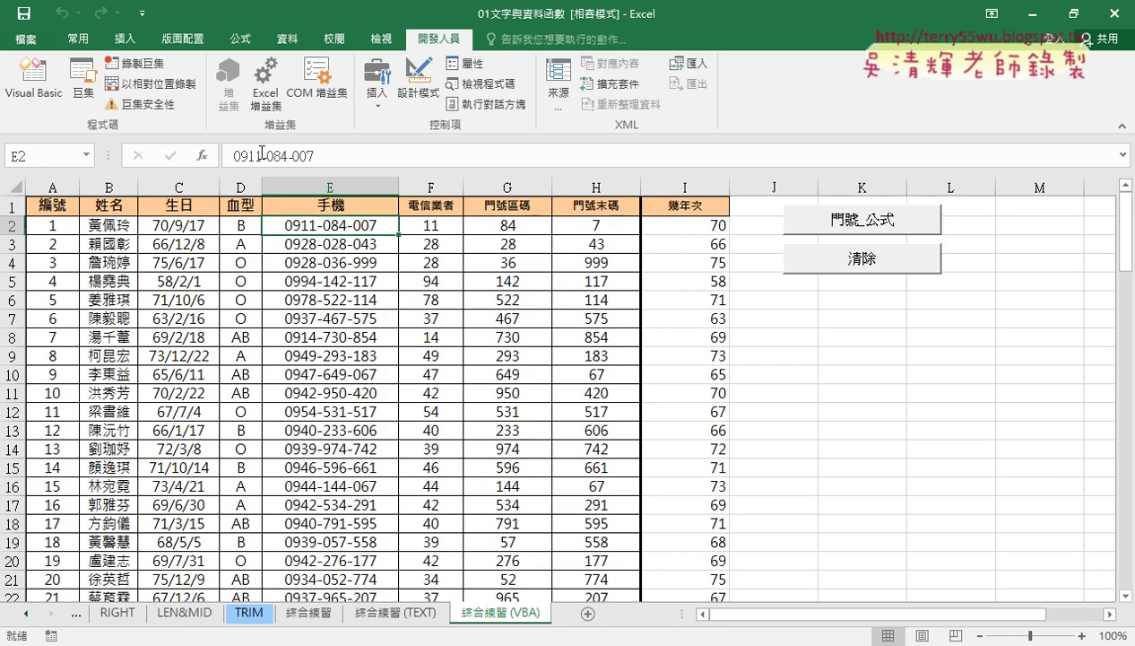
click(296, 154)
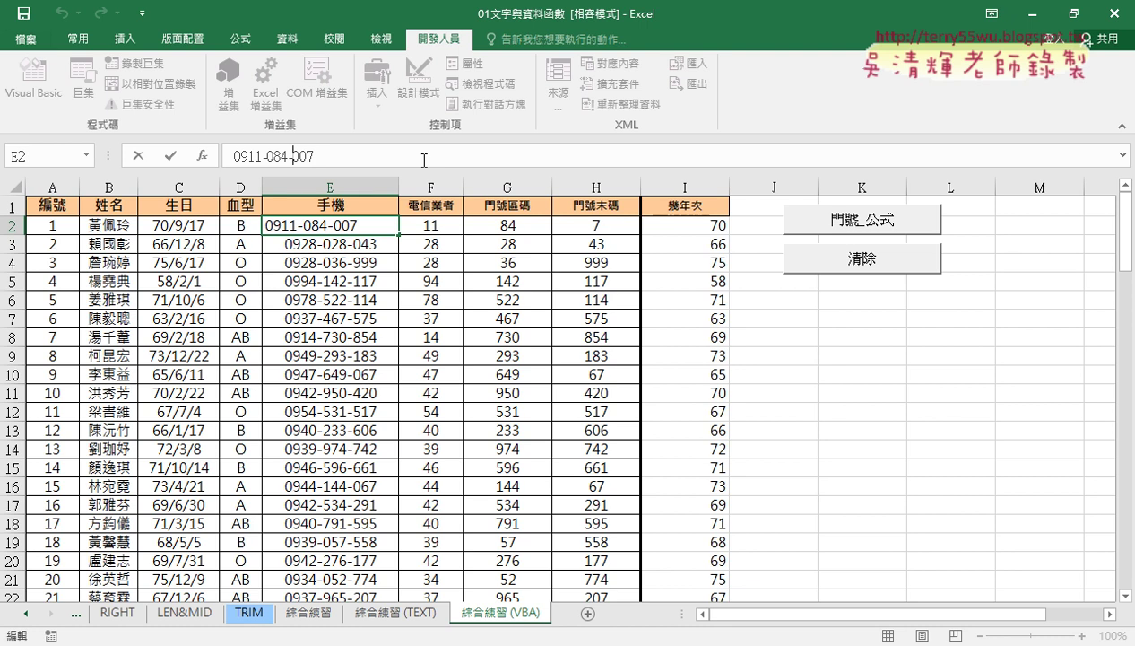